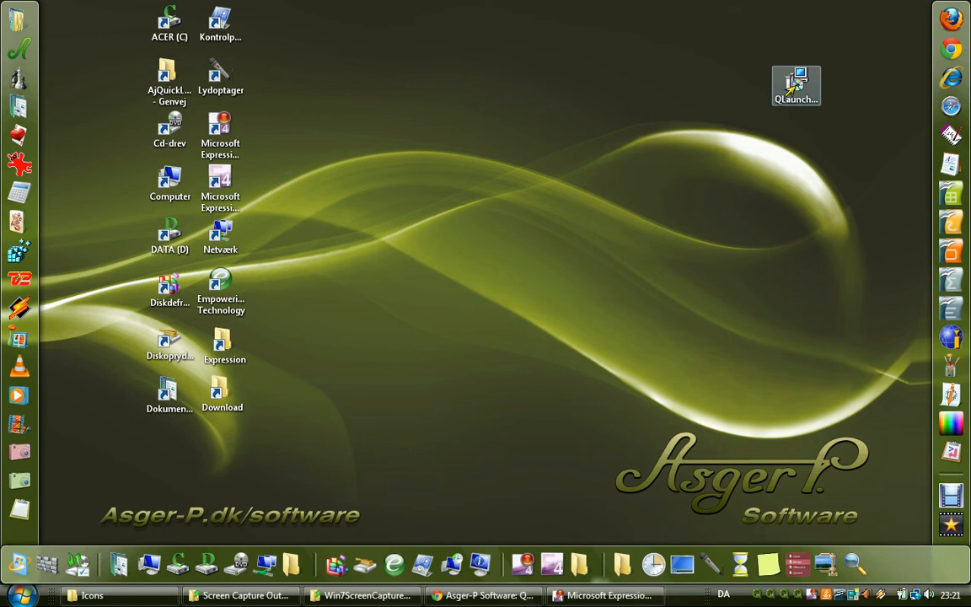
Install QLaunch with its setup program, accepting the license, creating no desktop icon, and launching it on finish
double_click(792, 83)
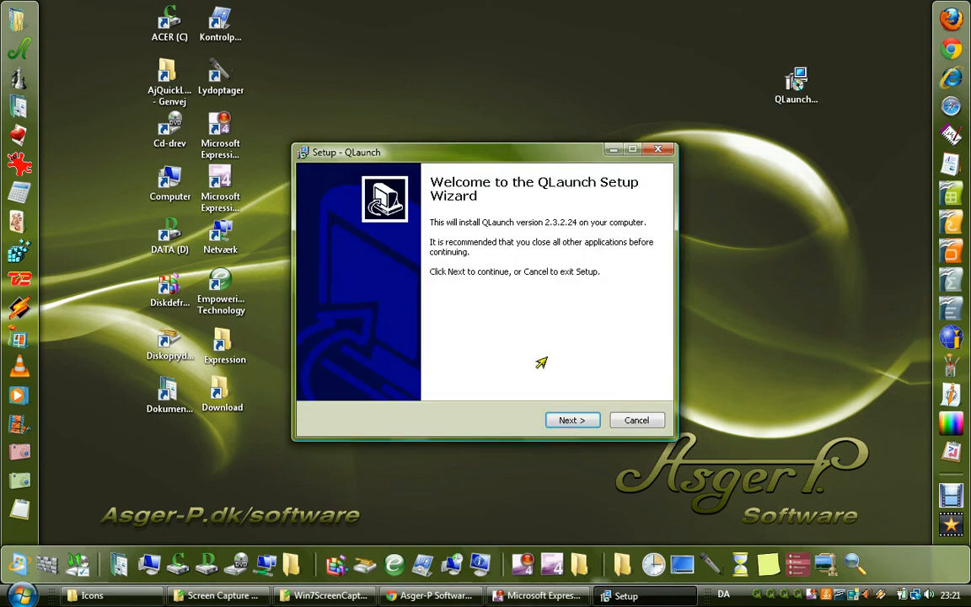
left_click(556, 420)
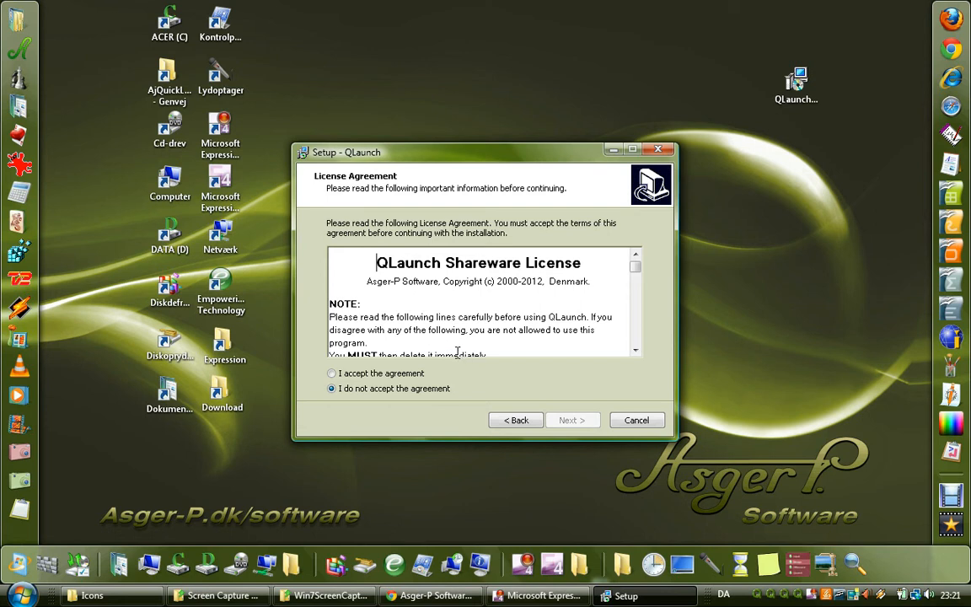
left_click(383, 373)
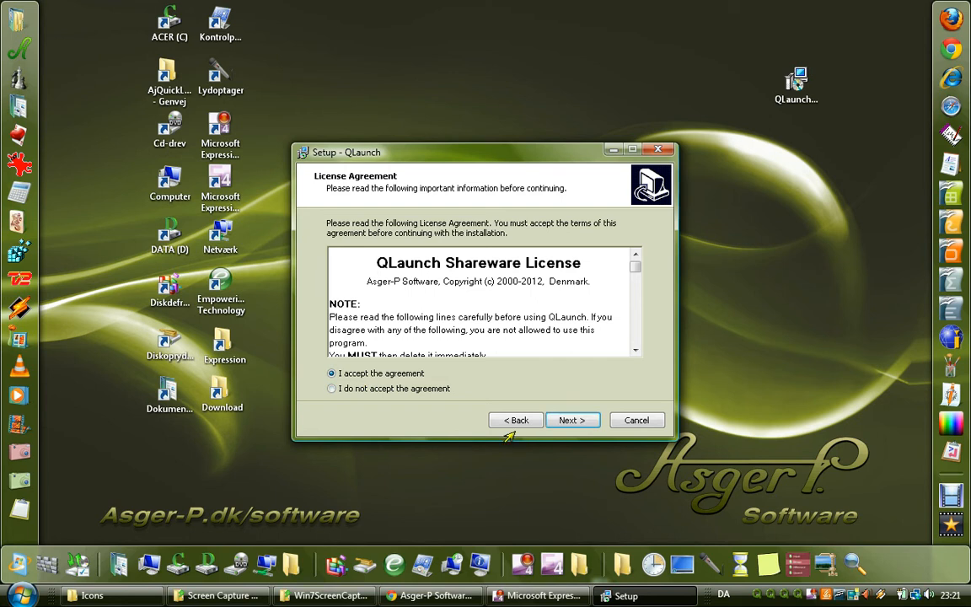
left_click(561, 421)
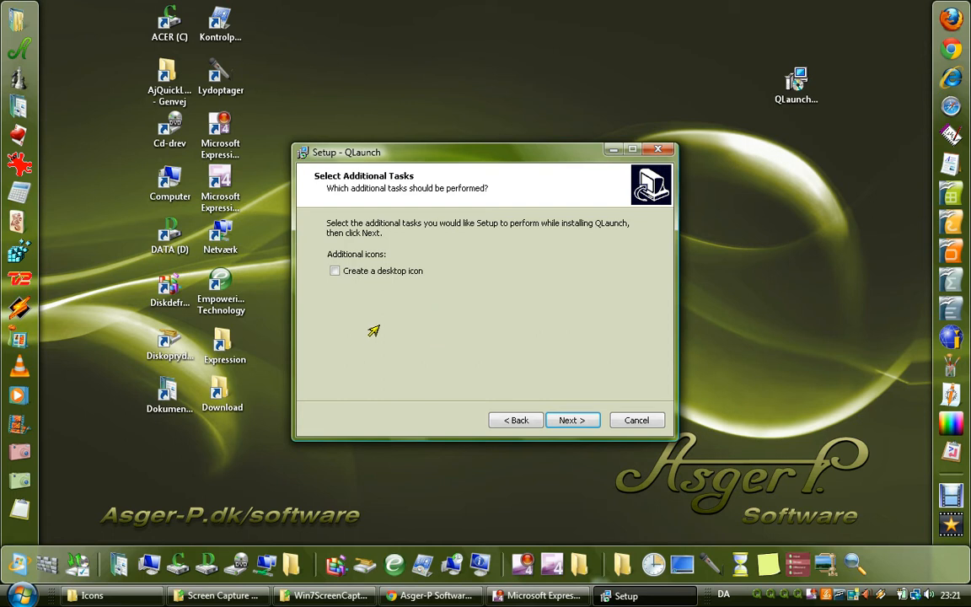
left_click(561, 420)
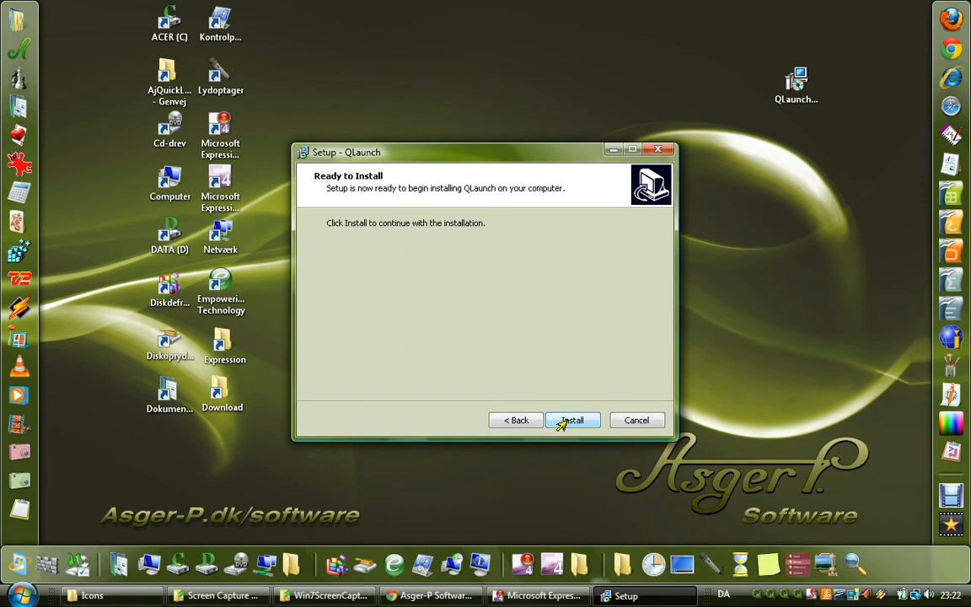
left_click(559, 419)
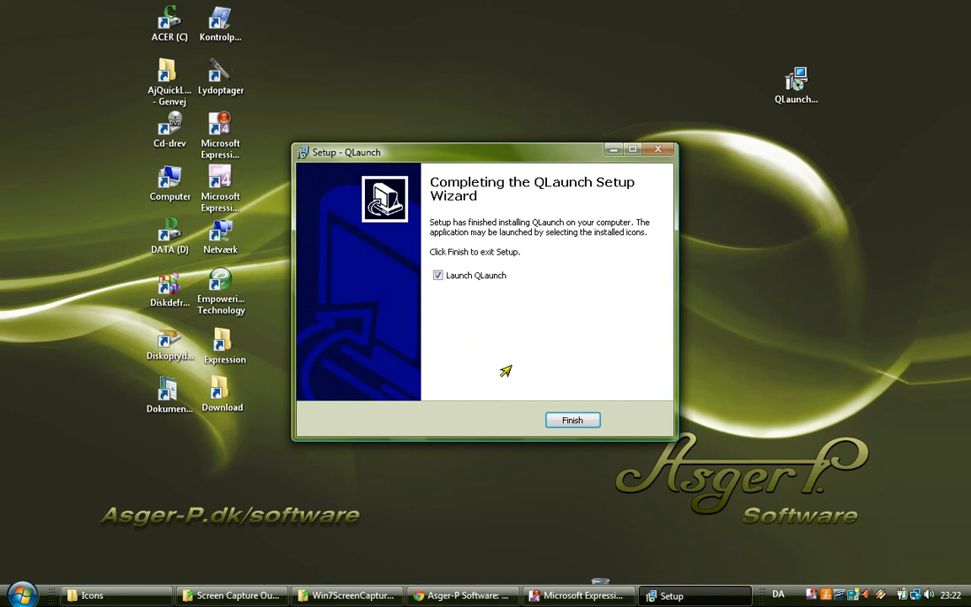
left_click(565, 421)
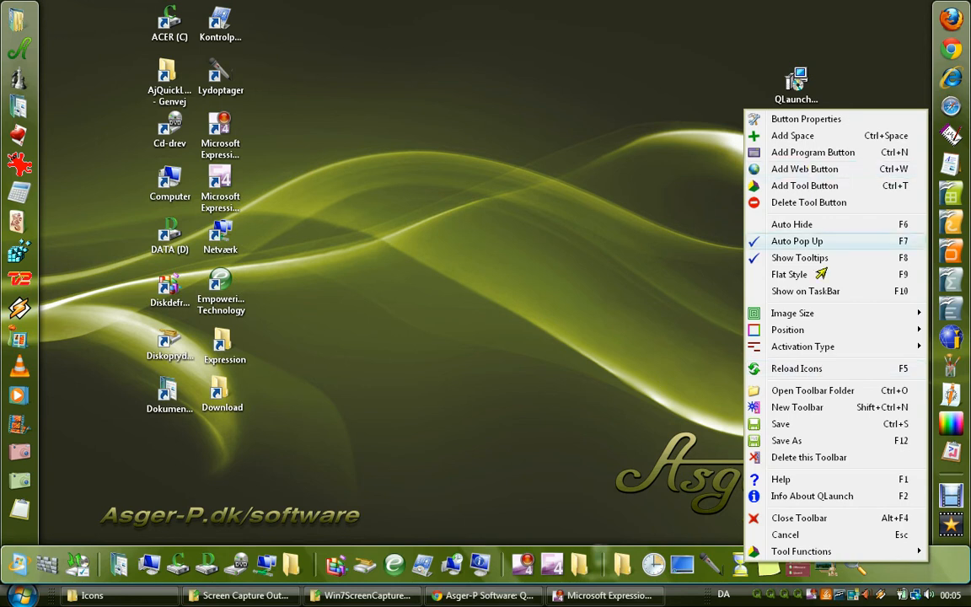
Start QLaunch from the installed programs and bring up the dialog for creating a new toolbar
left_click(791, 410)
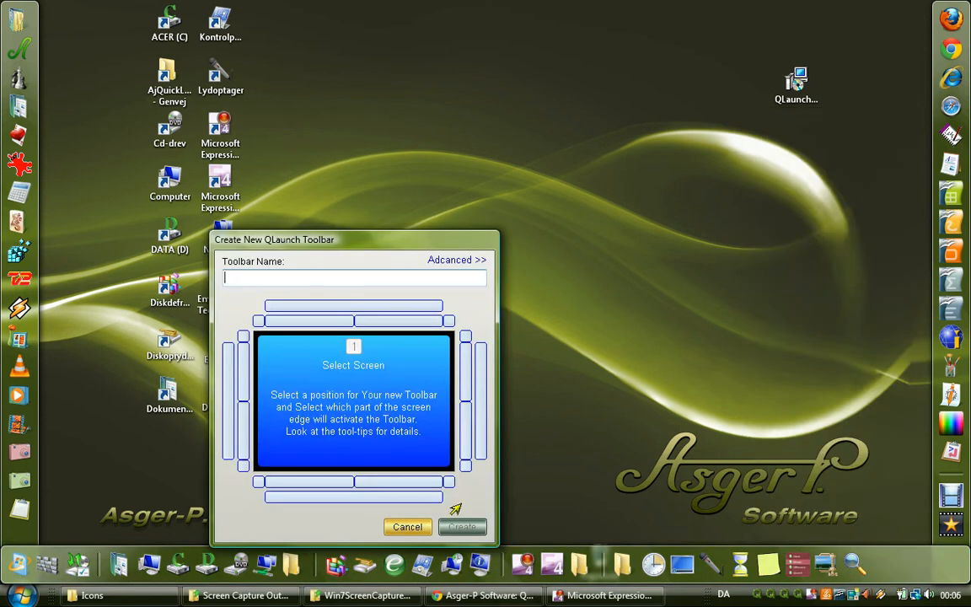
left_click(408, 526)
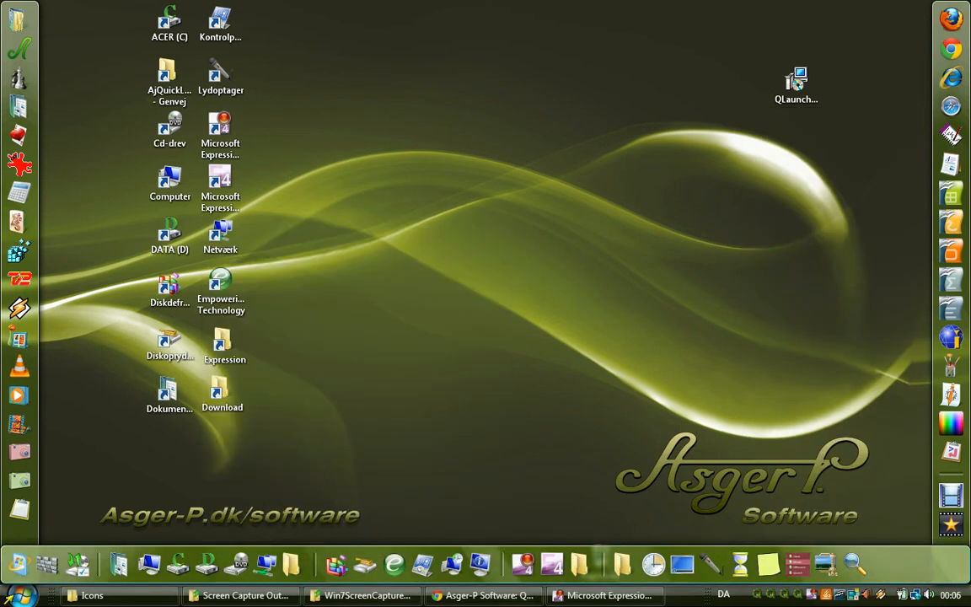
left_click(24, 594)
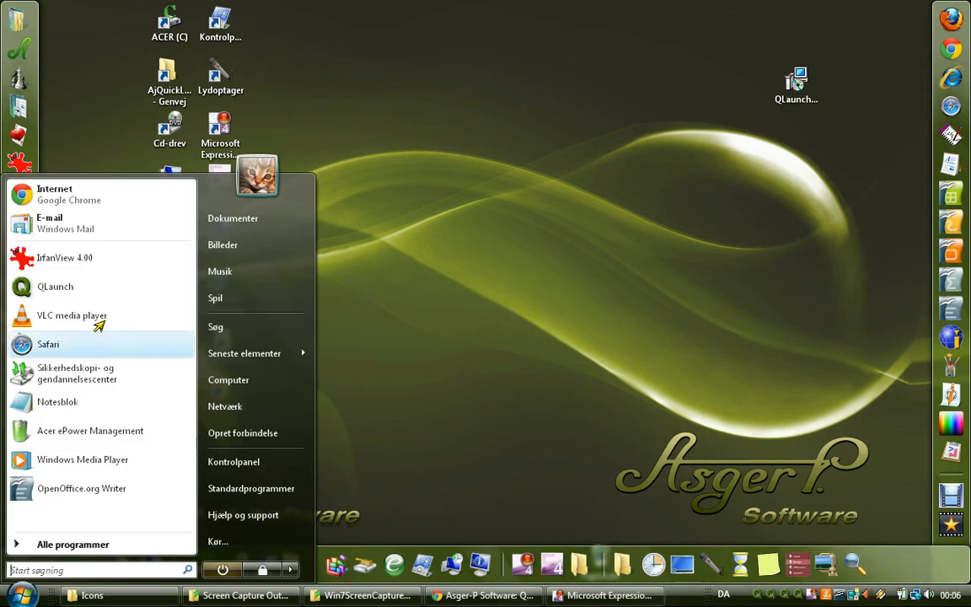
left_click(56, 289)
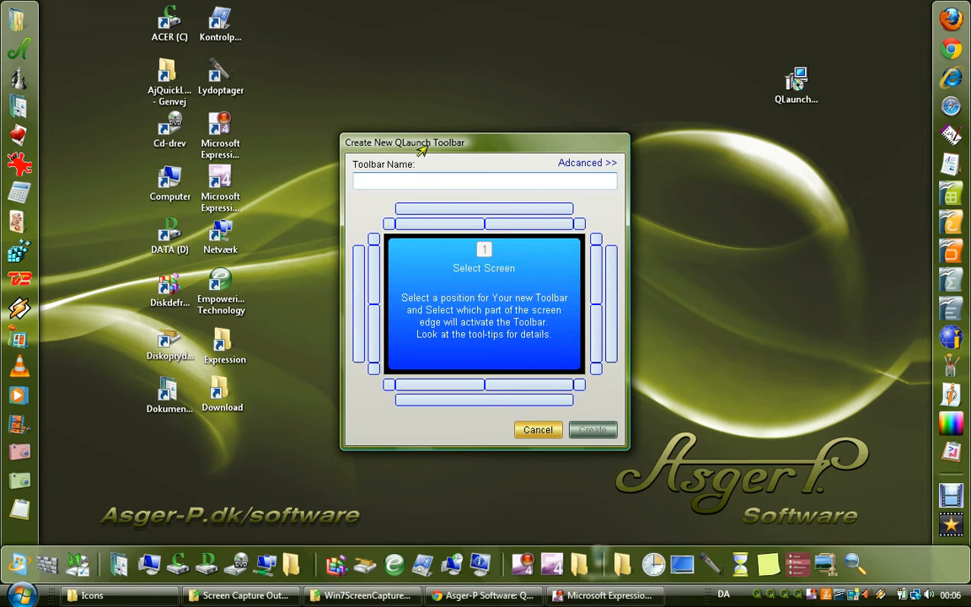
left_click_drag(416, 147, 451, 166)
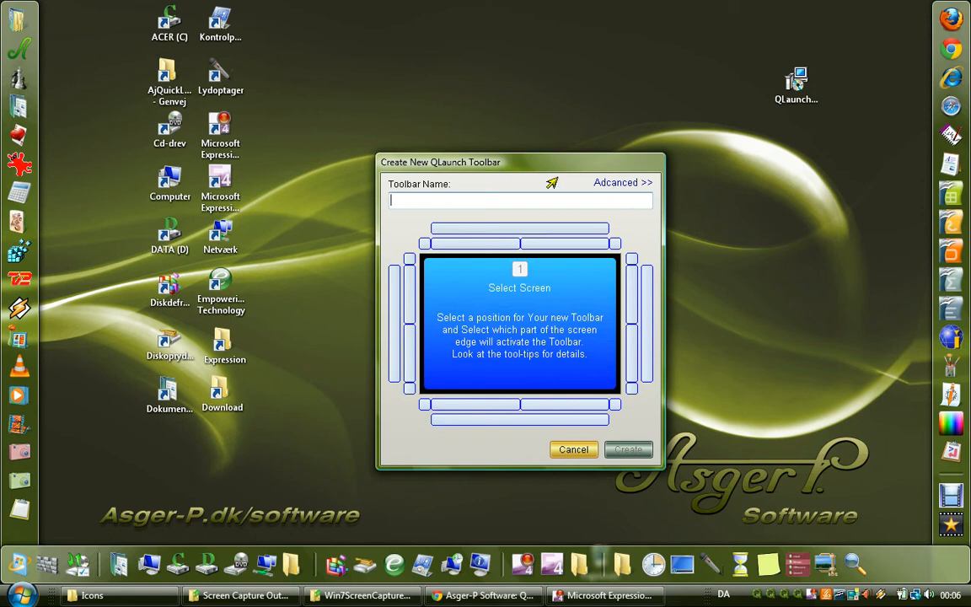
Examine the advanced folder and shortcut location options for the new toolbar, keeping Auto Setup Locations enabled
left_click(623, 182)
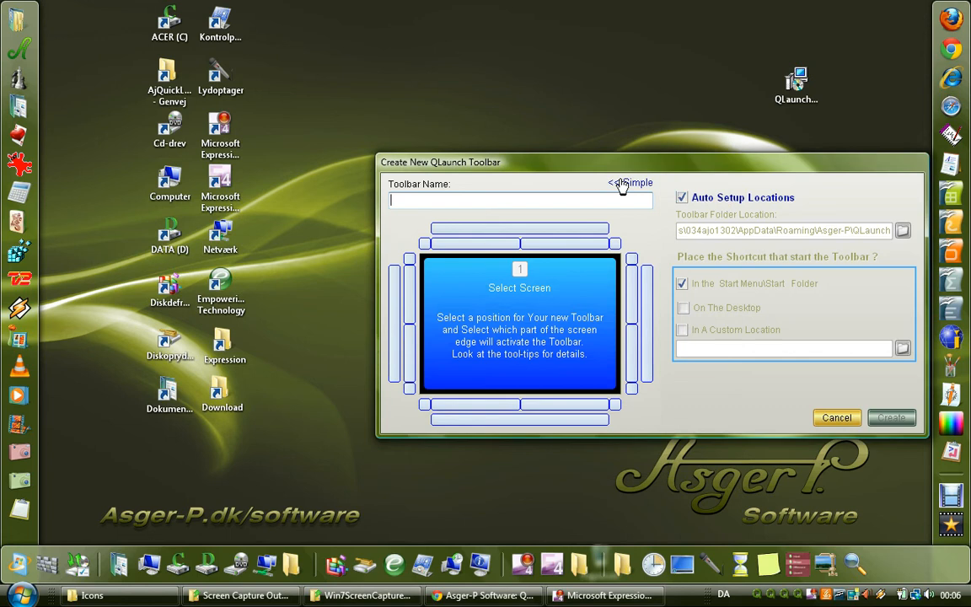
left_click(717, 199)
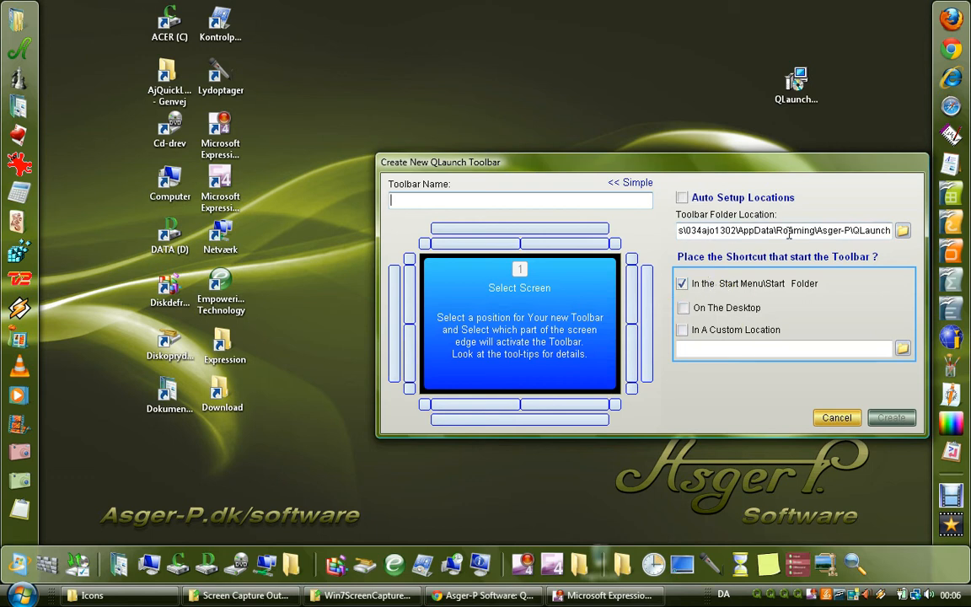
left_click(708, 202)
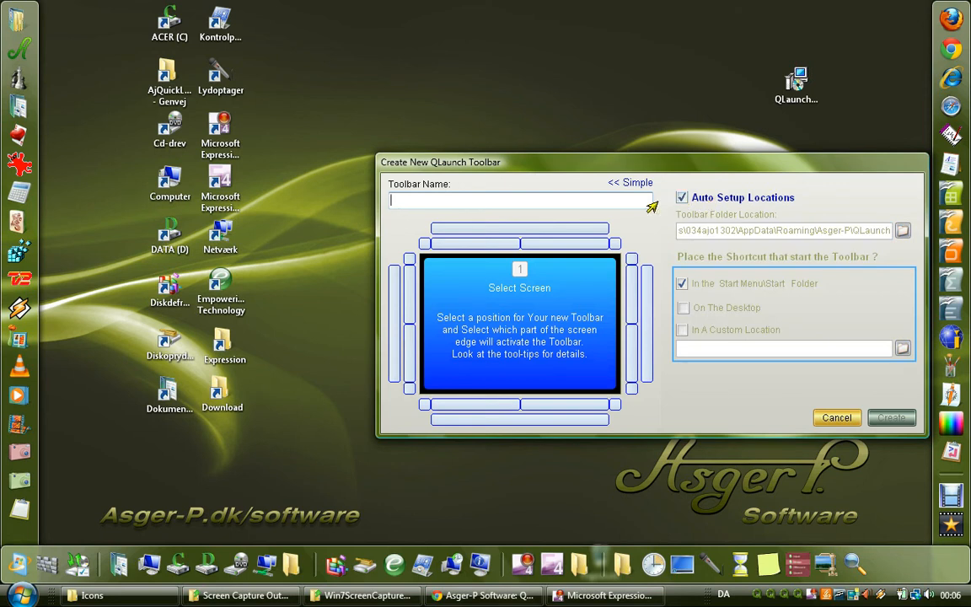
left_click(636, 183)
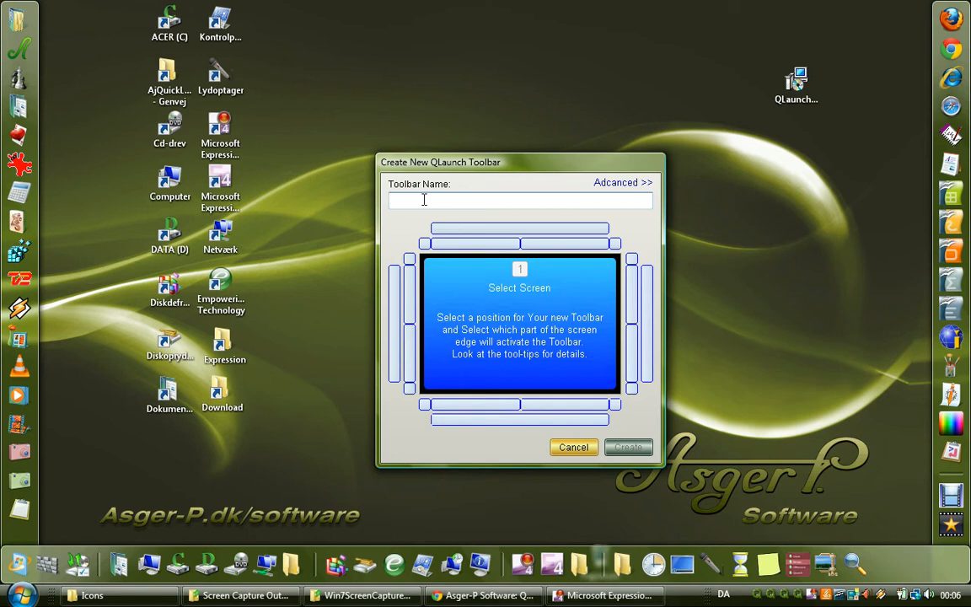
Create a toolbar named Demo on the left screen edge, activated by the upper half of that edge
type("Demo")
mouse_move(970, 1)
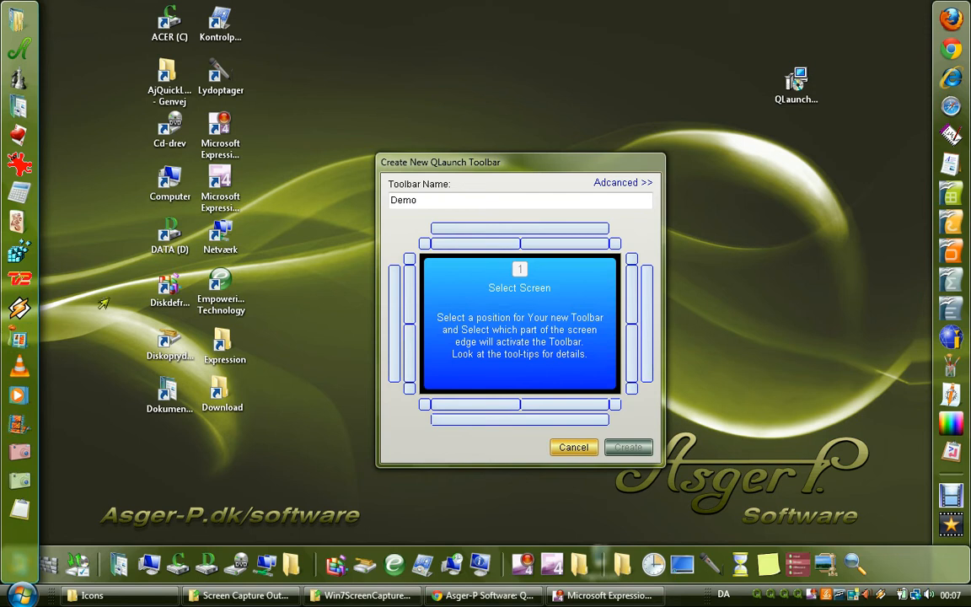
left_click(409, 283)
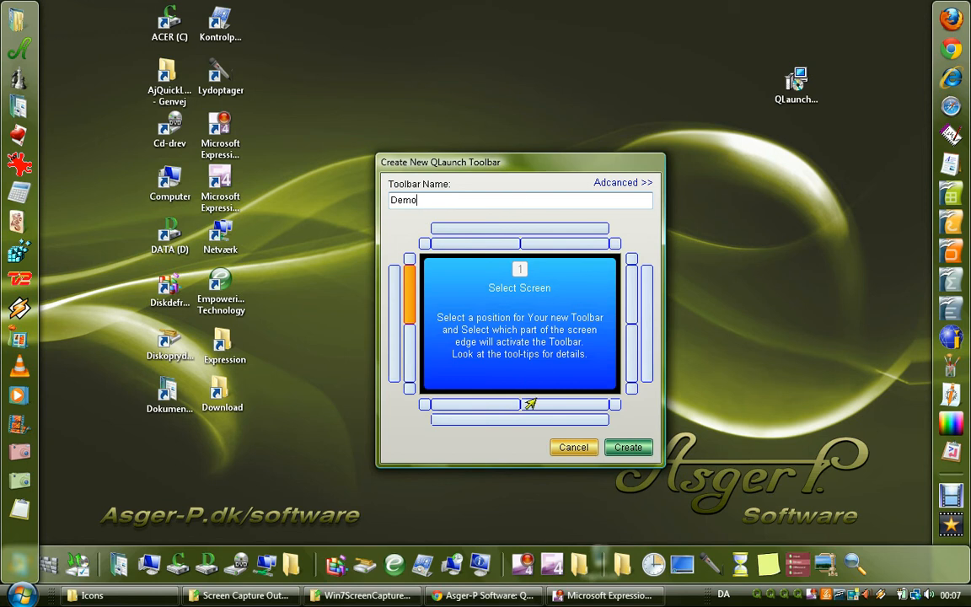
left_click(620, 448)
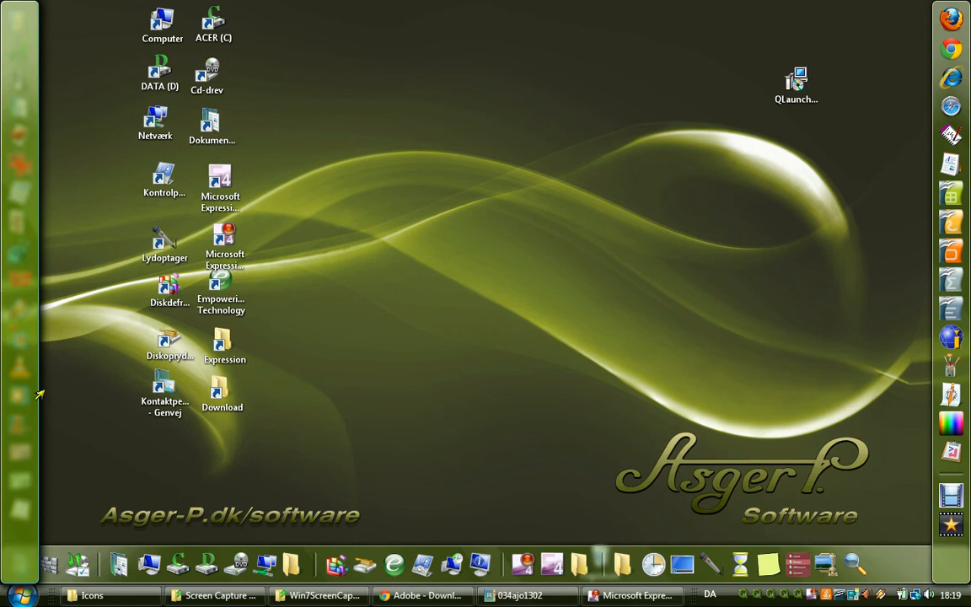
Turn on Auto Hide for the existing toolbar on the left screen edge and review the Demo toolbar's options
right_click(17, 394)
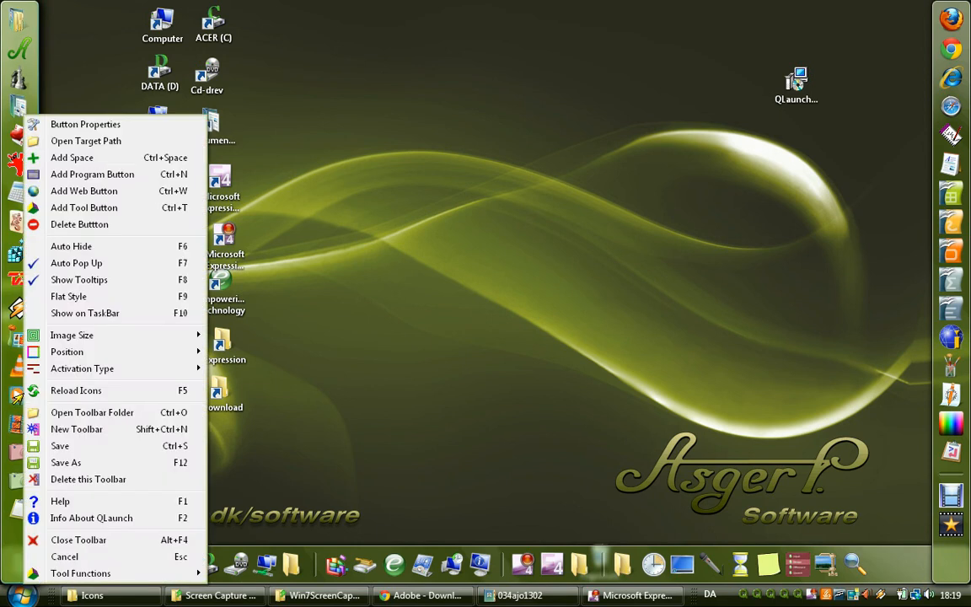
left_click(72, 246)
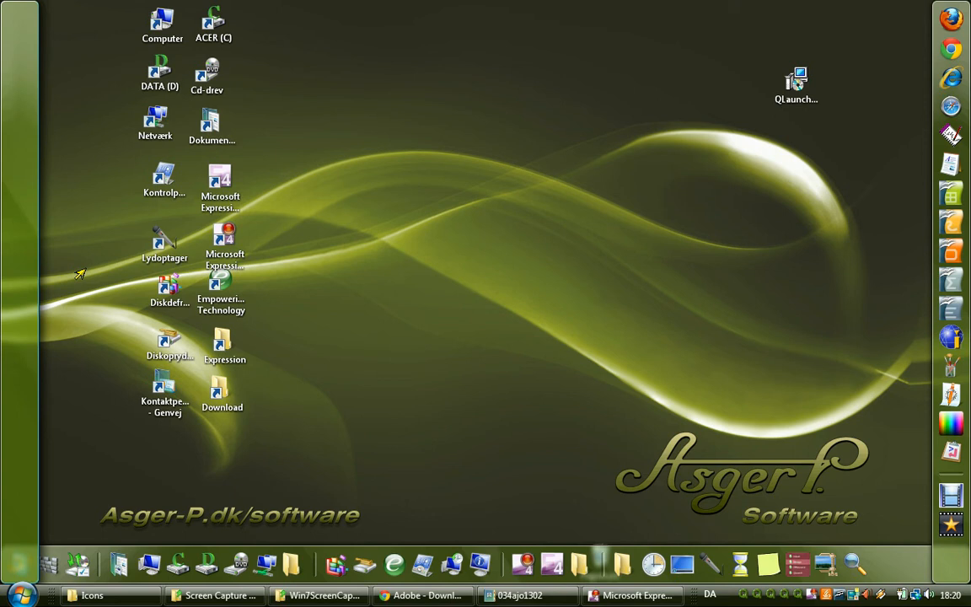
right_click(20, 221)
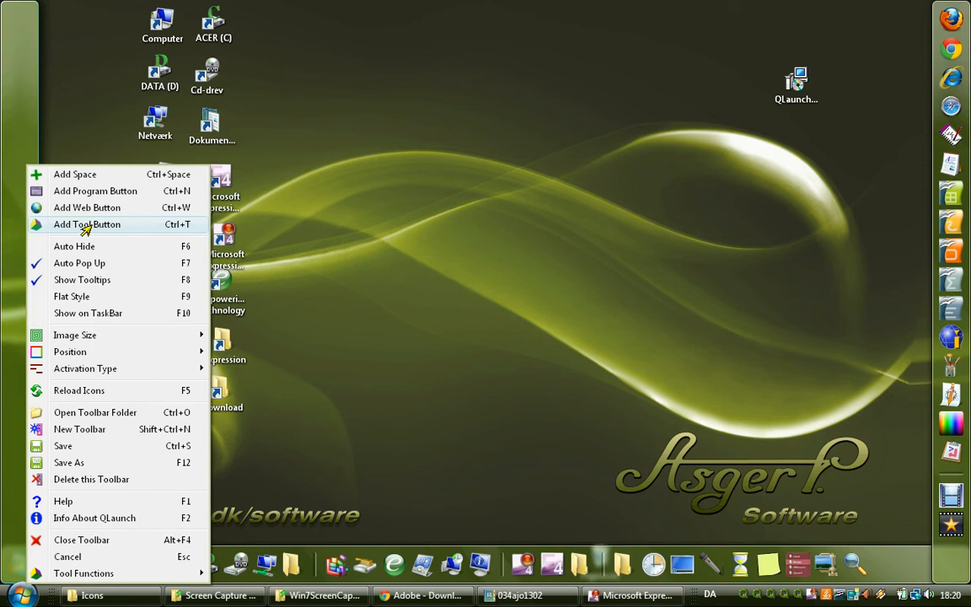
left_click(75, 127)
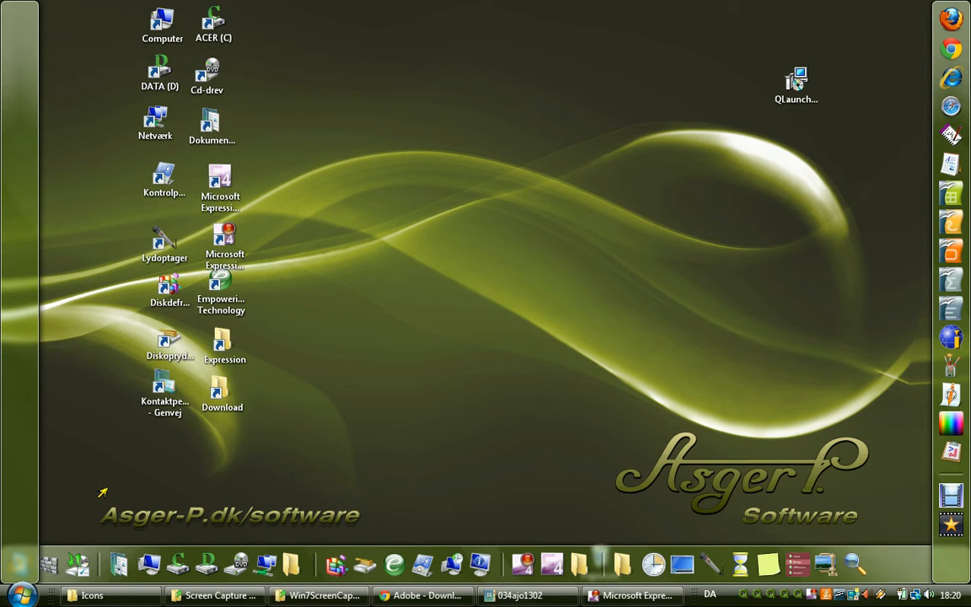
Add the Safari shortcut from the full list of installed programs to the Demo toolbar
left_click(20, 593)
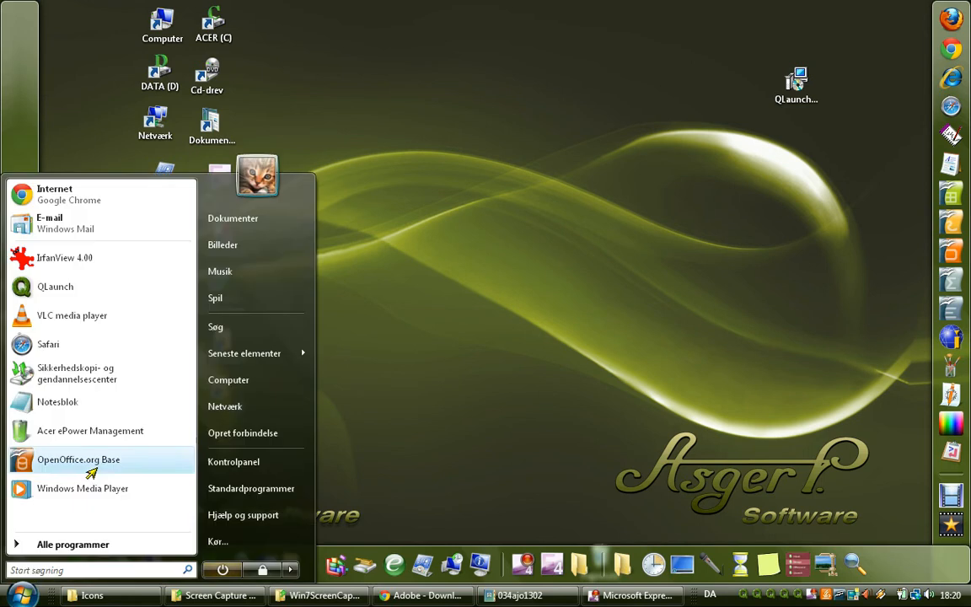
left_click(66, 544)
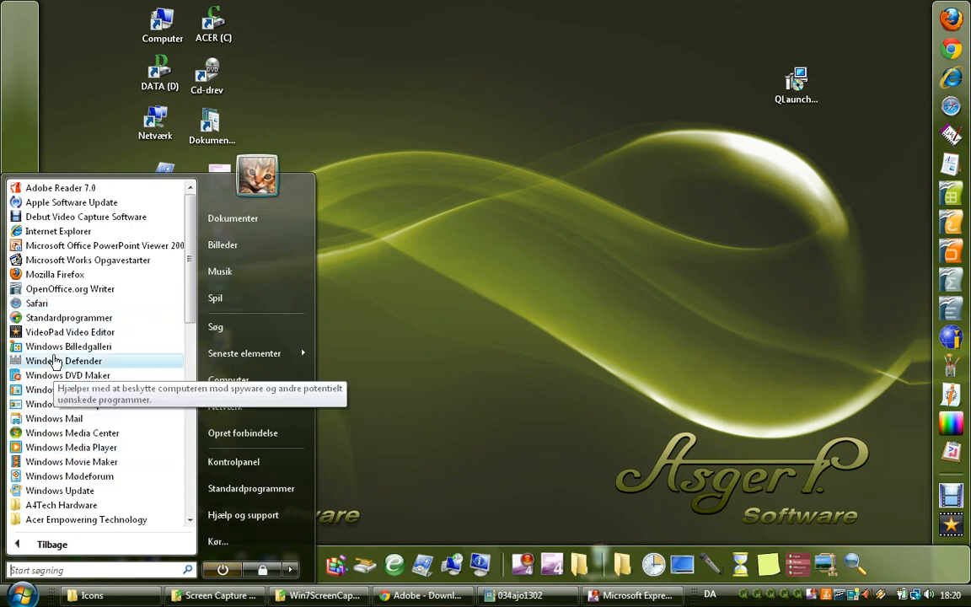
left_click_drag(34, 310, 19, 42)
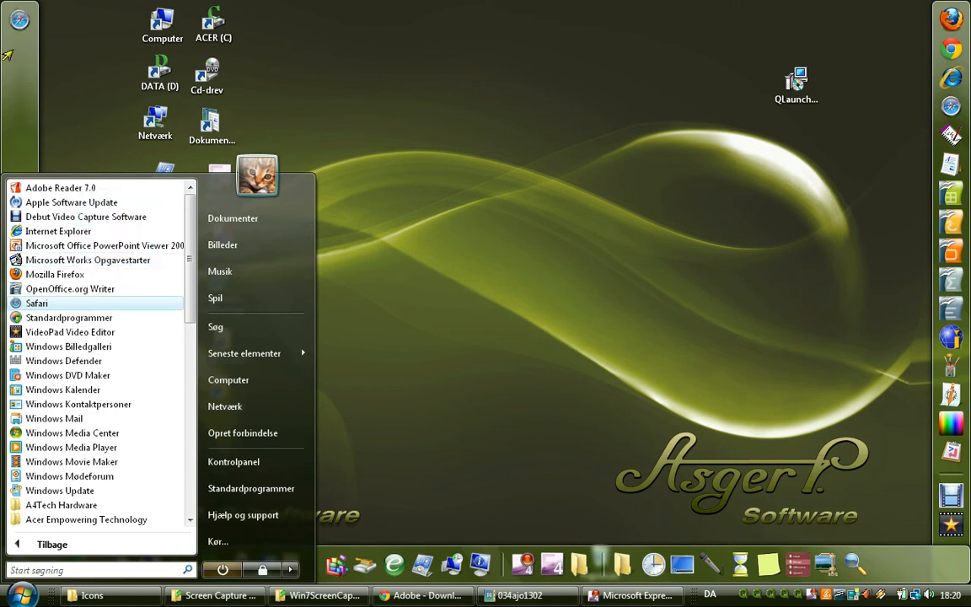
left_click(15, 52)
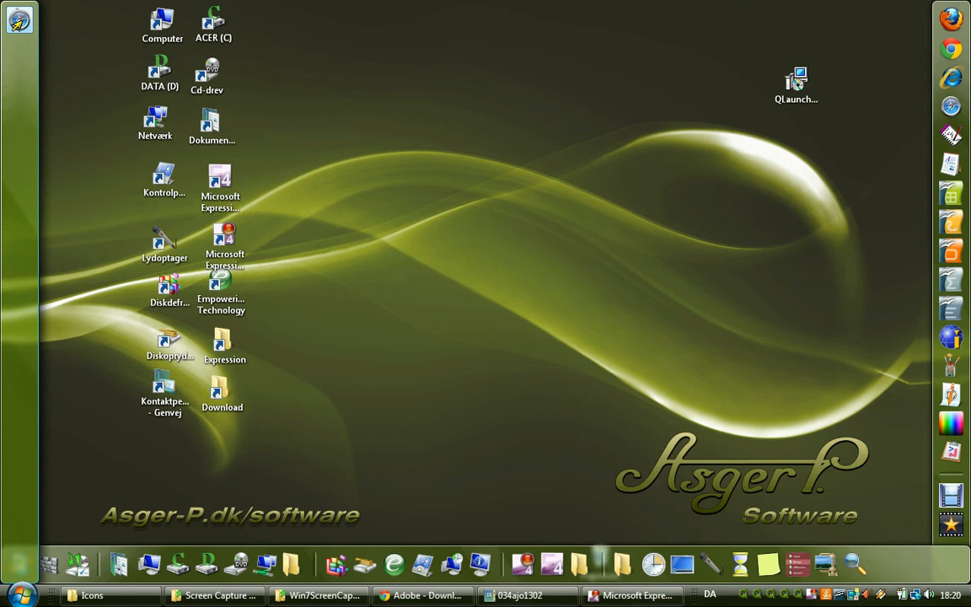
right_click(19, 20)
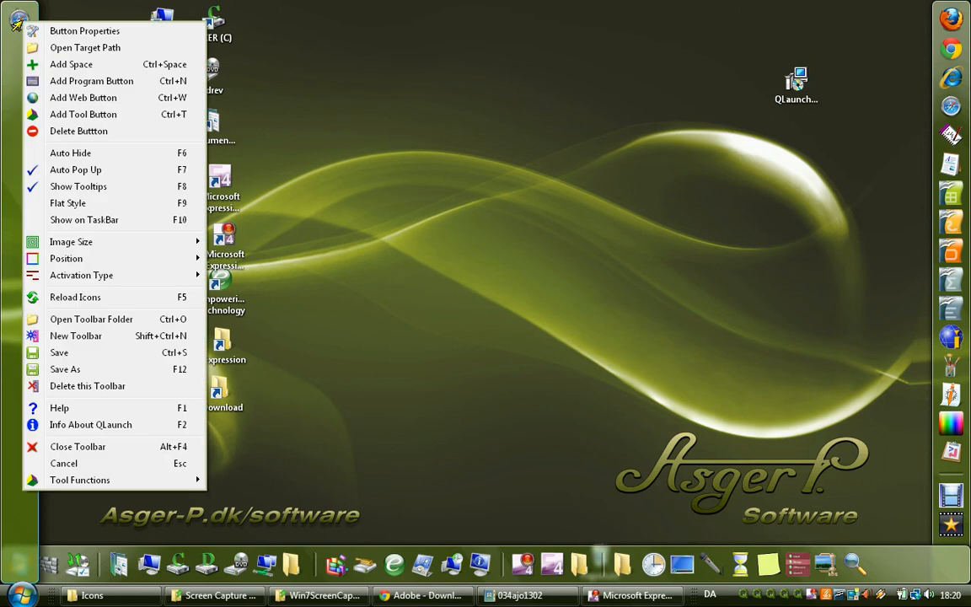
left_click(65, 132)
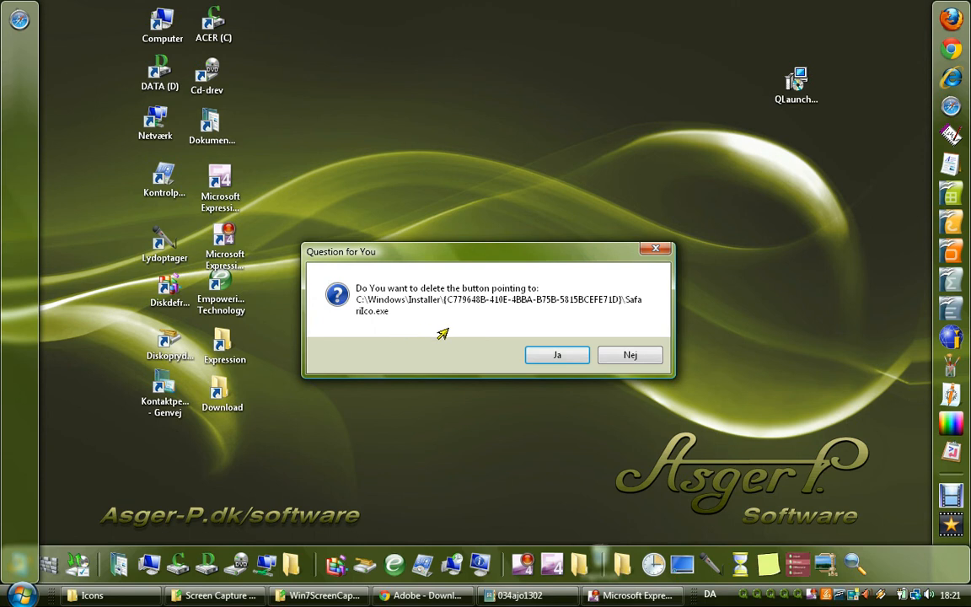
left_click(633, 355)
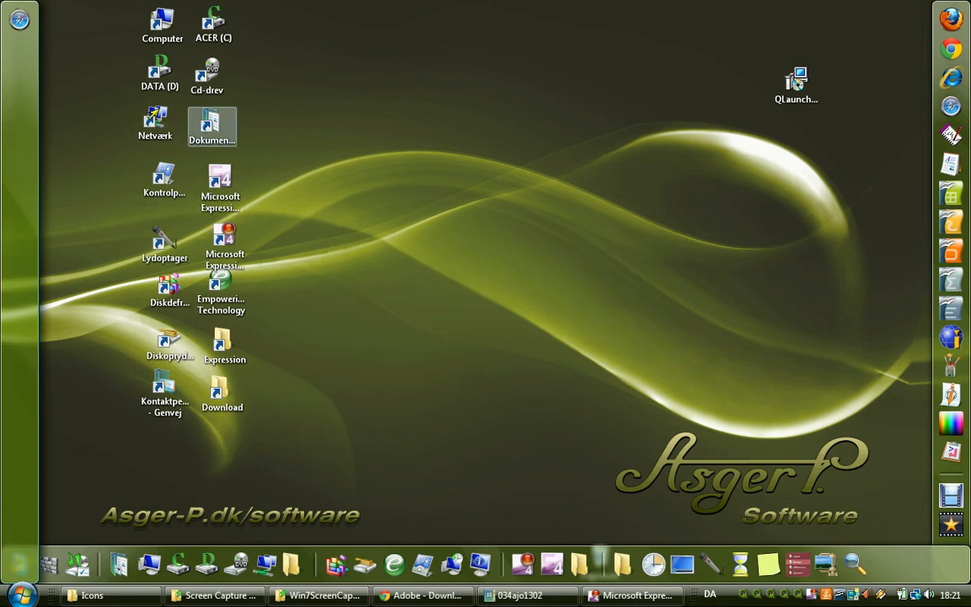
Delete the Safari button from the Demo toolbar and confirm the deletion
right_click(14, 25)
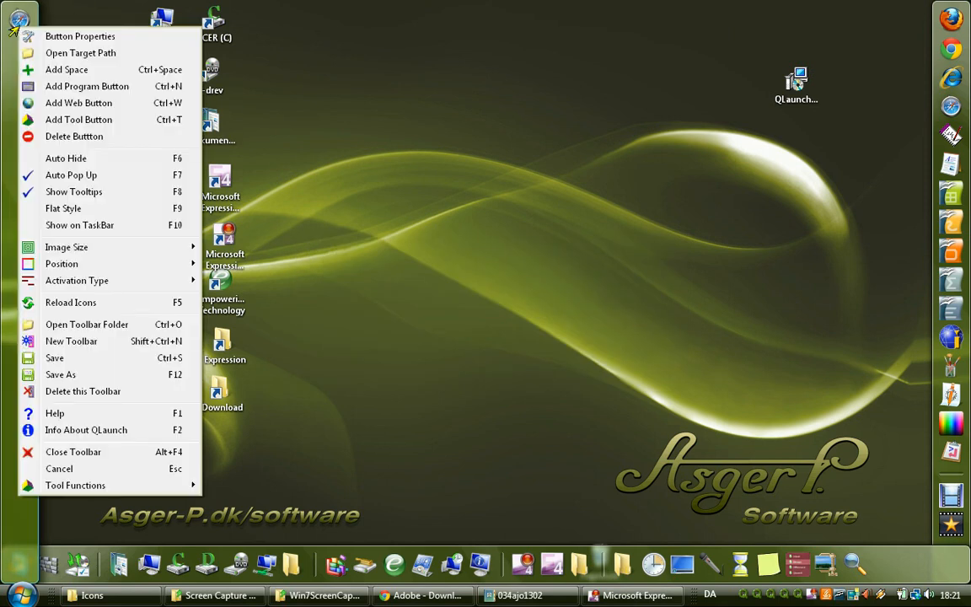
left_click(50, 138)
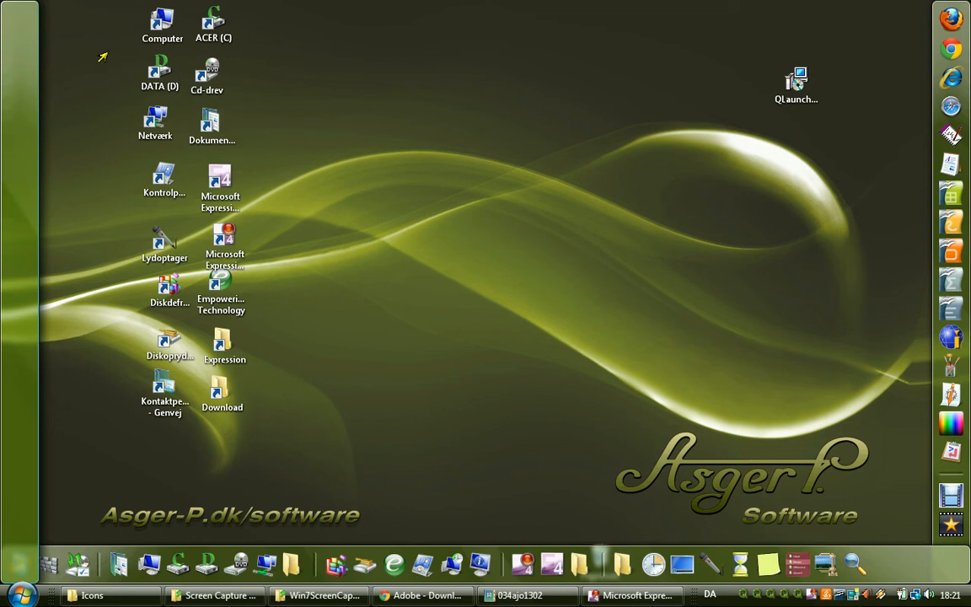
Add the Computer, ACER (C), DATA (D), Cd-drev, Netværk, Dokumenter and Kontrolpanel desktop shortcuts to the Demo toolbar in that order
left_click_drag(160, 25, 24, 31)
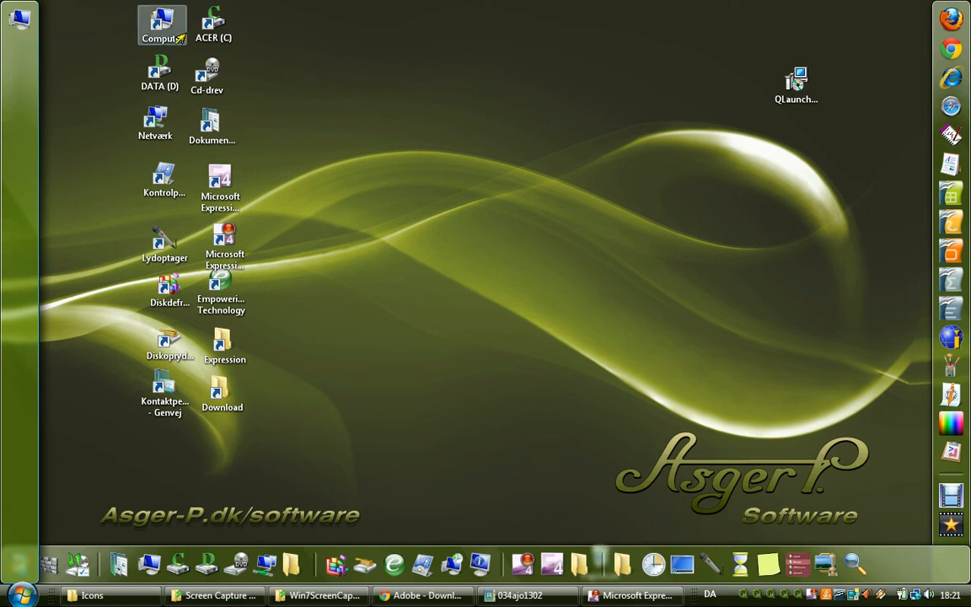
left_click_drag(211, 21, 15, 65)
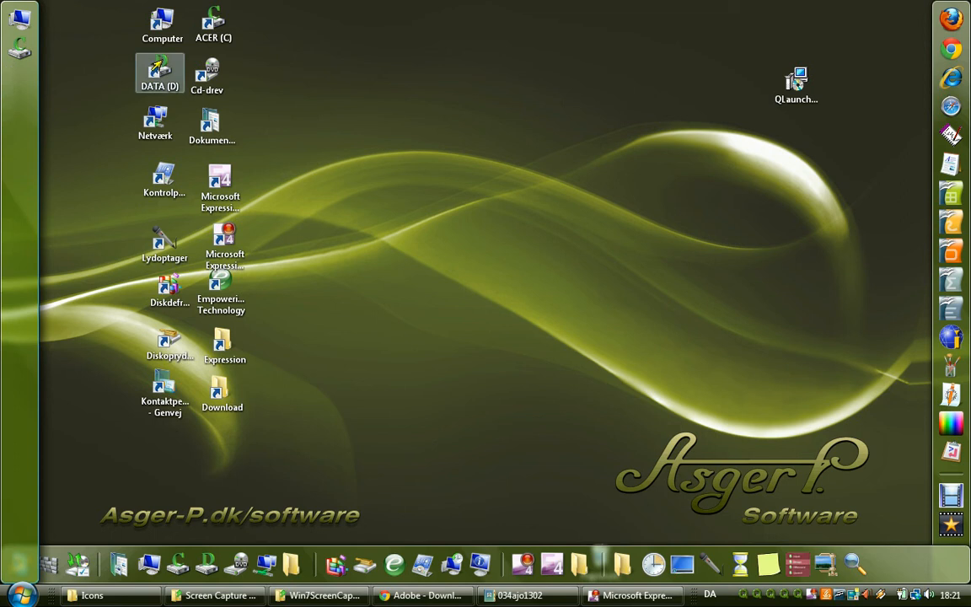
left_click_drag(157, 70, 15, 81)
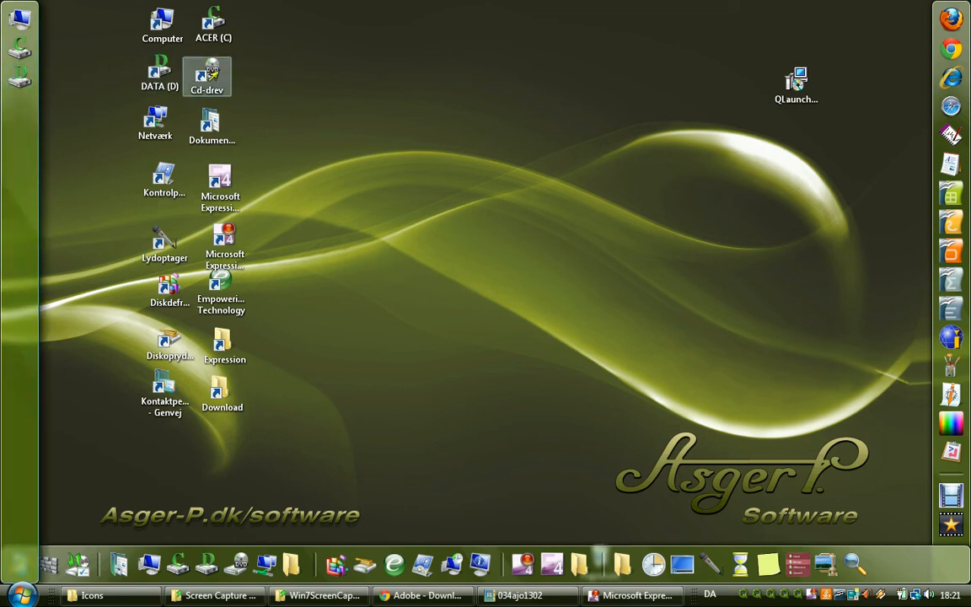
left_click_drag(207, 74, 20, 114)
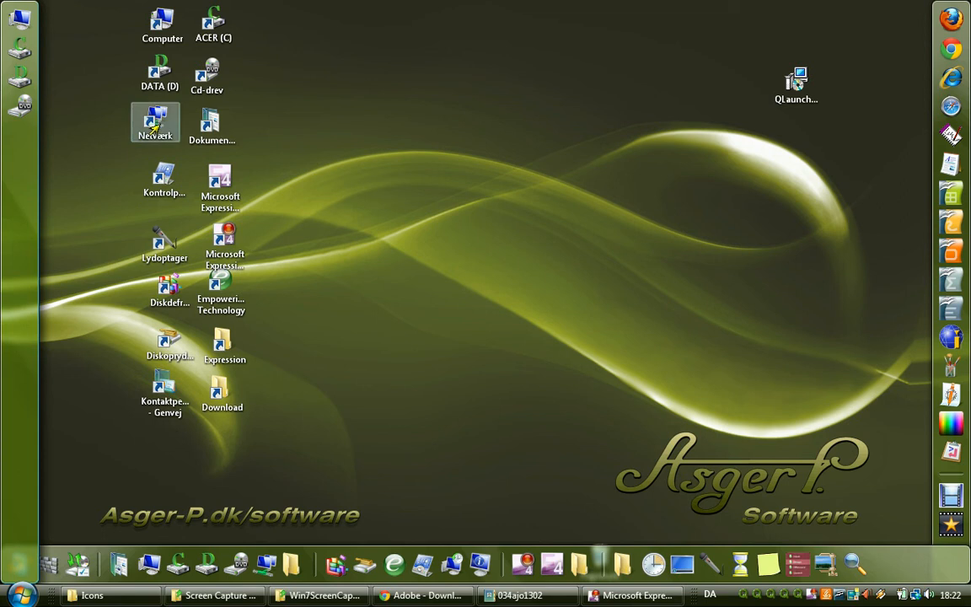
left_click_drag(154, 125, 14, 143)
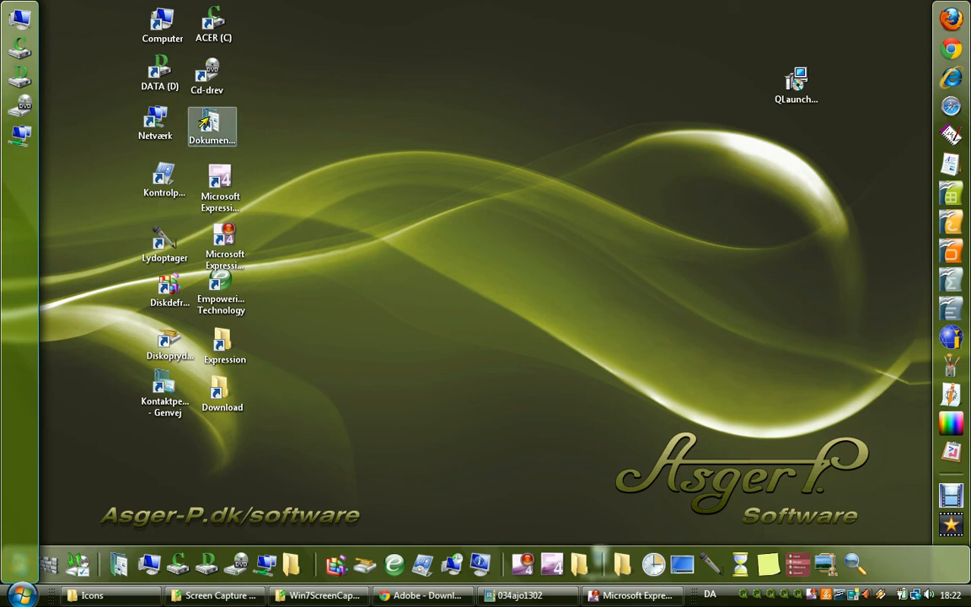
left_click_drag(208, 123, 17, 165)
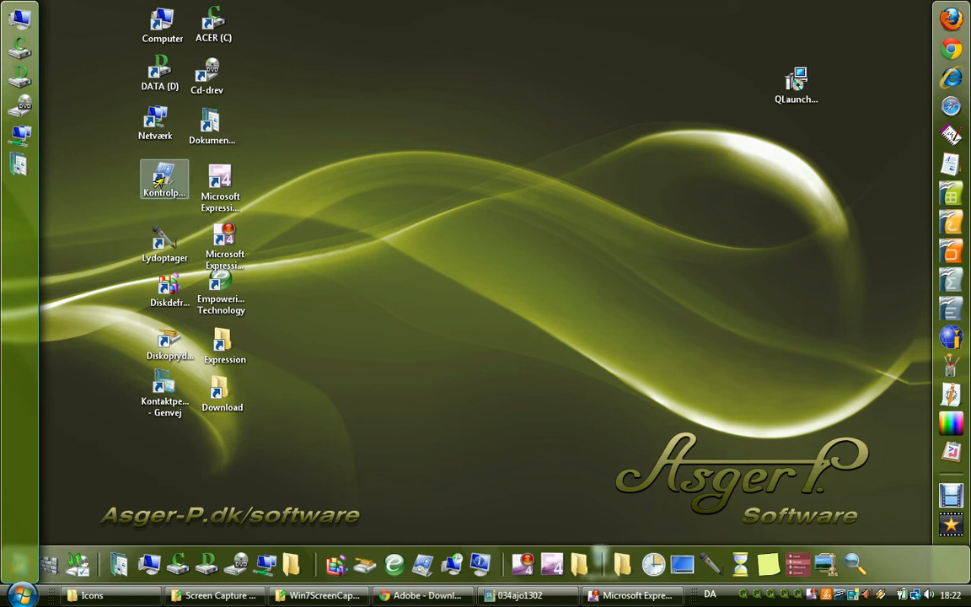
left_click_drag(157, 177, 13, 207)
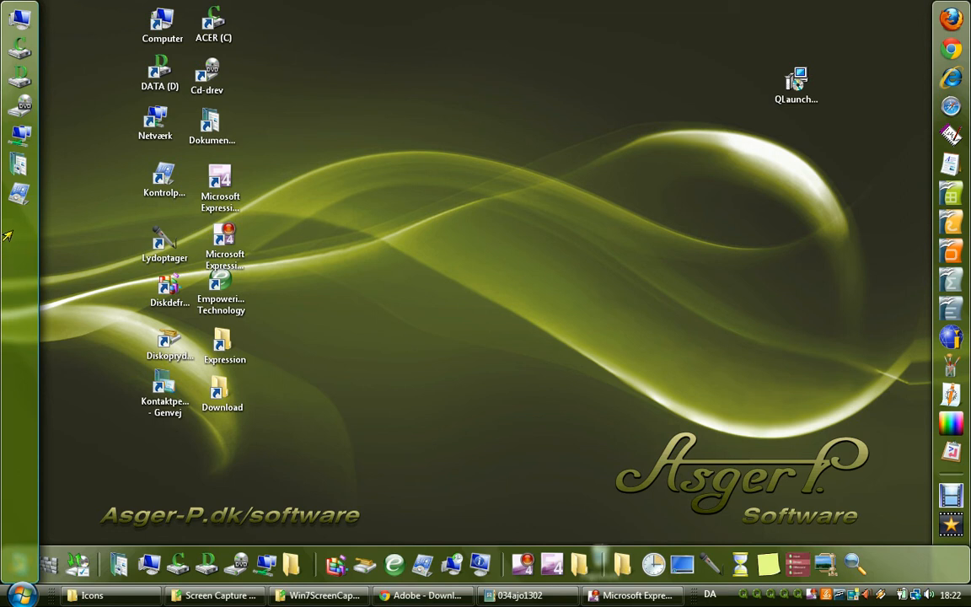
Add a space at the end of the Demo toolbar, followed by the nine remaining desktop shortcuts, from Microsoft Expression Encoder 4 to Download, as one group
right_click(11, 148)
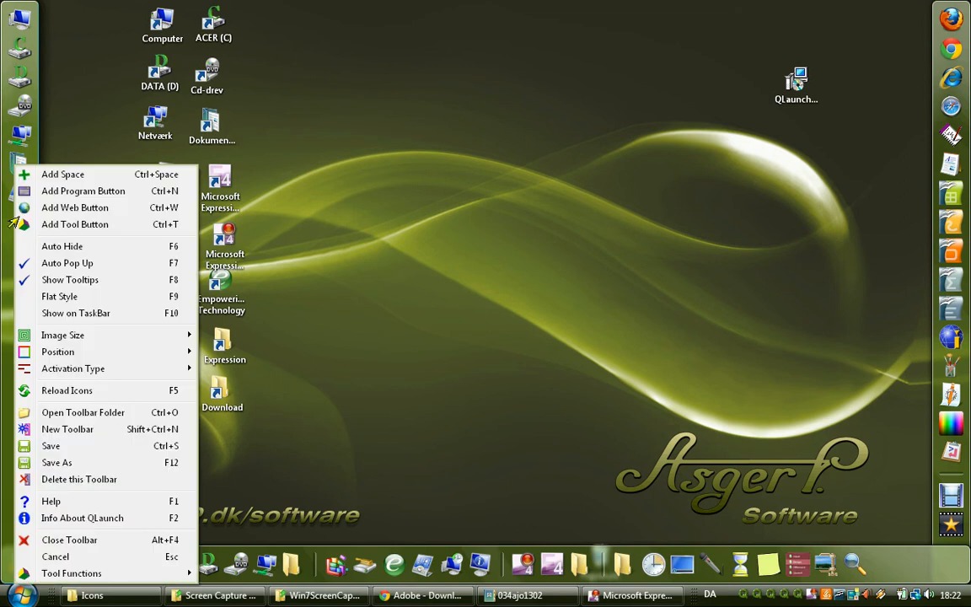
left_click(56, 175)
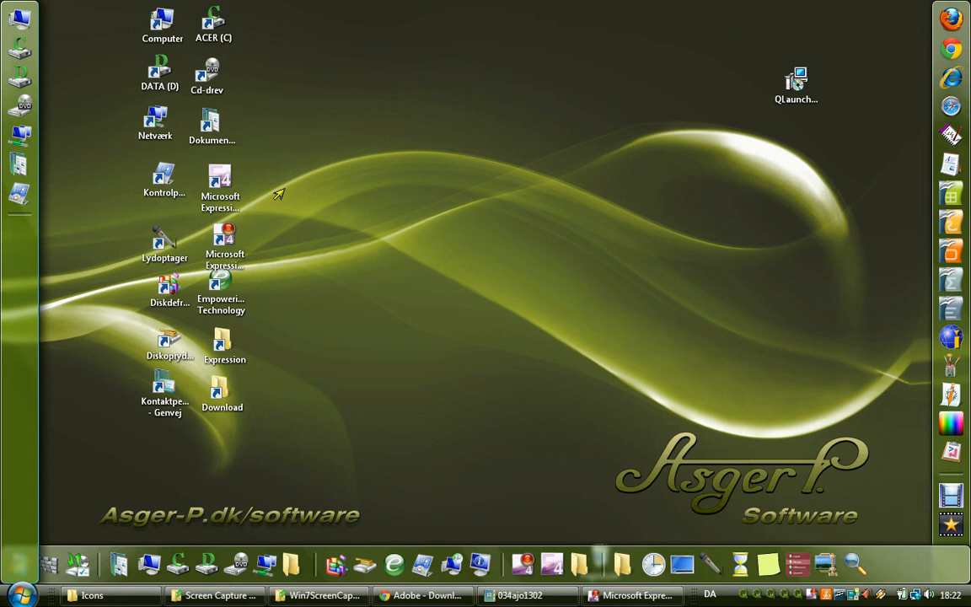
left_click_drag(294, 209, 153, 373)
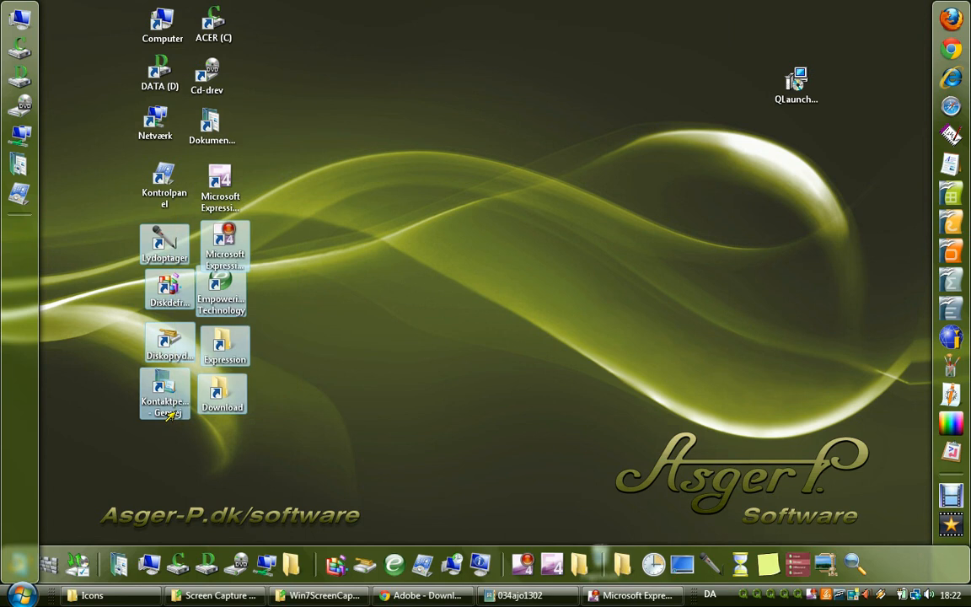
left_click(228, 199, "ctrl")
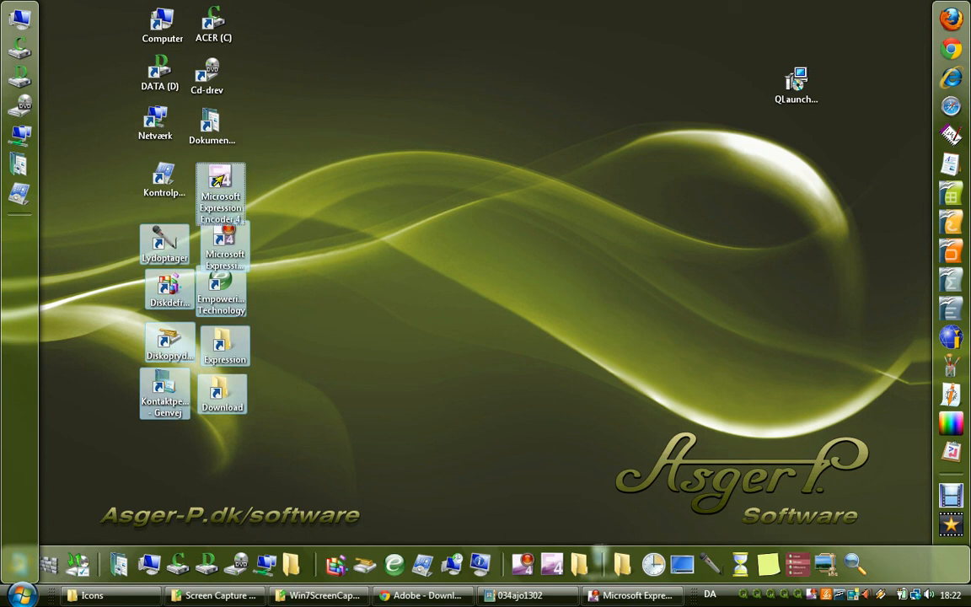
left_click_drag(224, 190, 19, 257)
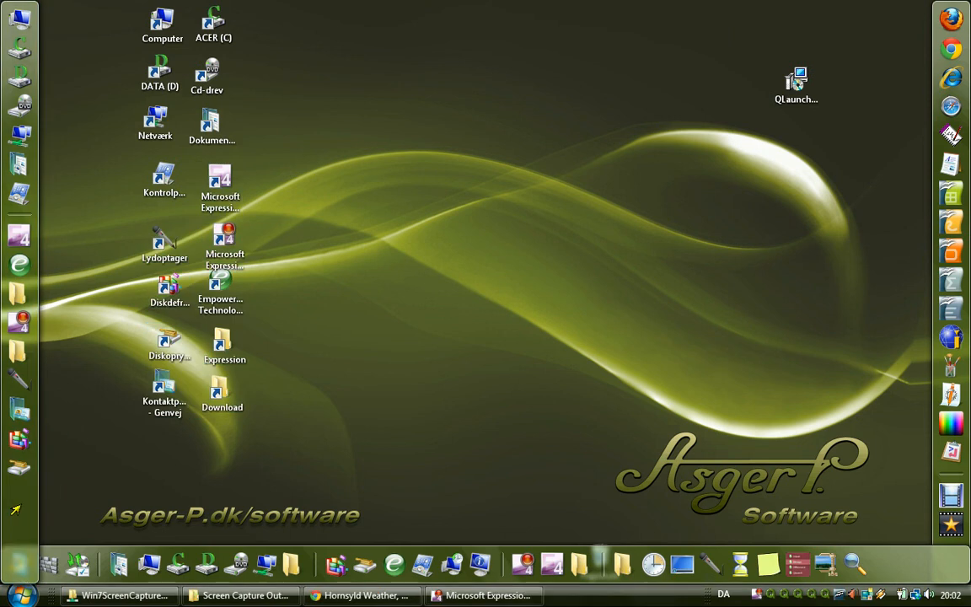
Change the Demo toolbar's position to the Top Edge of the screen
right_click(15, 510)
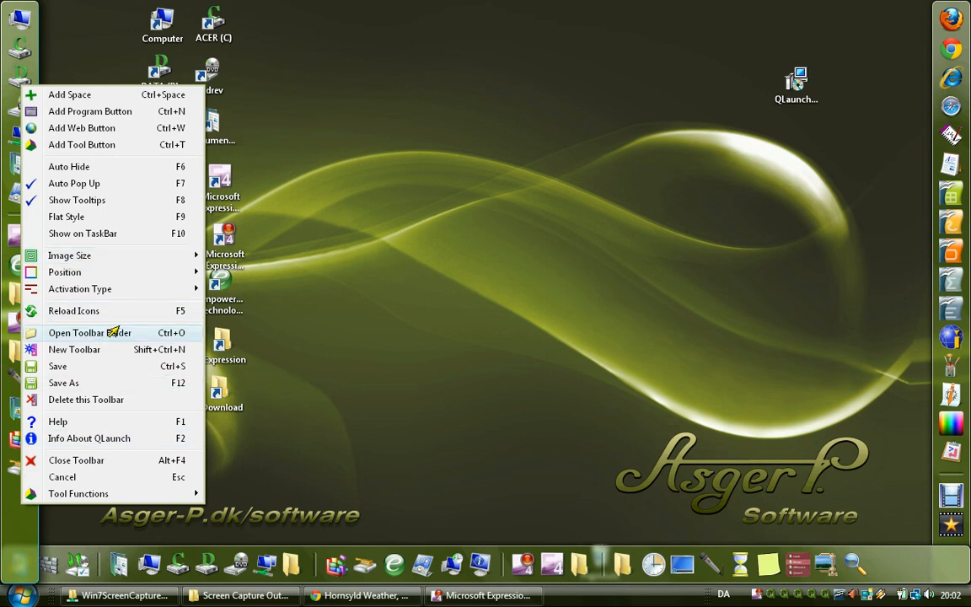
mouse_move(111, 271)
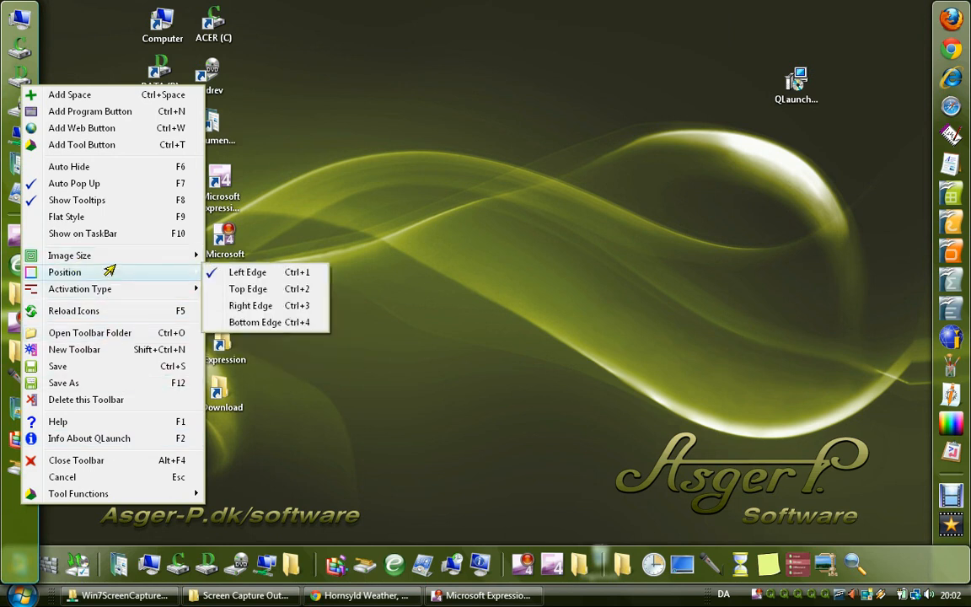
left_click(248, 289)
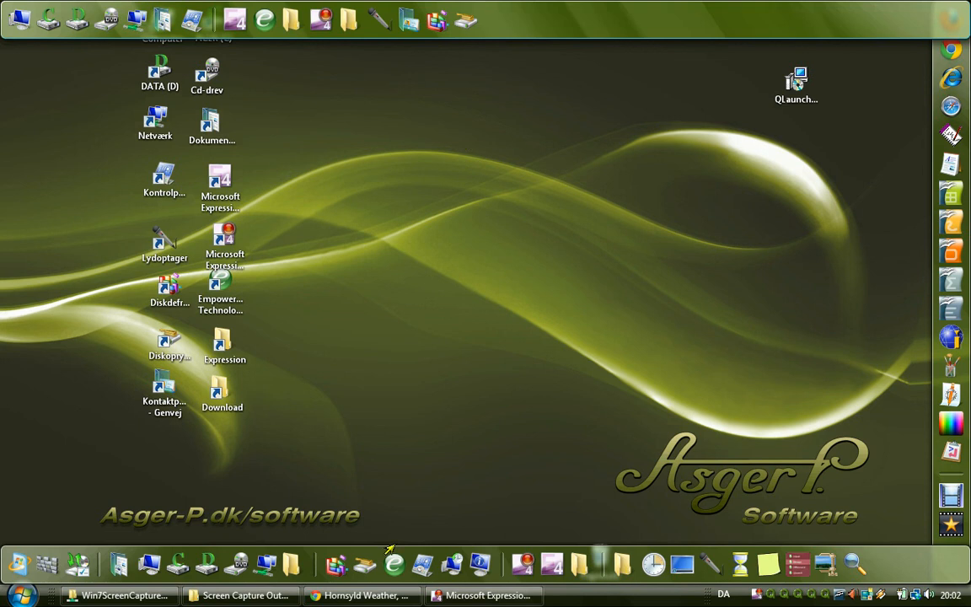
Switch to Chrome and add the open Weather Channel page for Hornsyld as a web button on the Demo toolbar
left_click(354, 595)
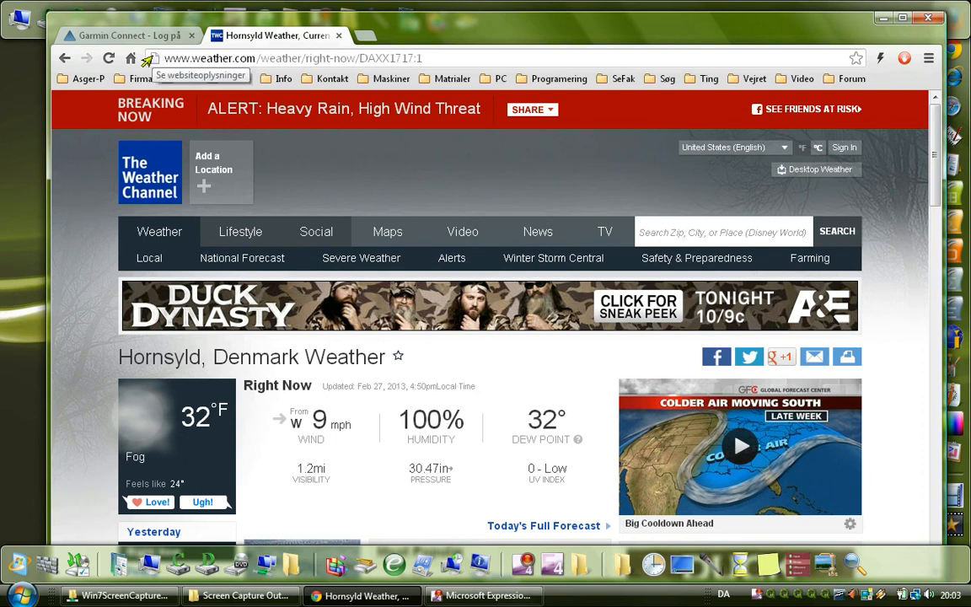
left_click_drag(146, 60, 634, 6)
left_click_drag(610, 26, 601, 18)
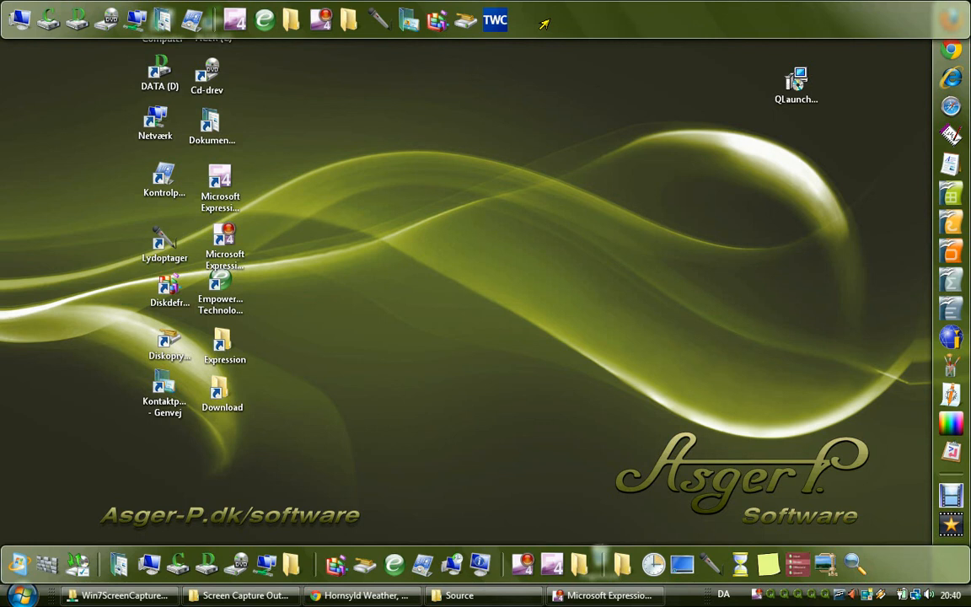
Start a new tool button on the Demo toolbar and review the descriptions of the tools from Alarm to Folder Menu
right_click(546, 21)
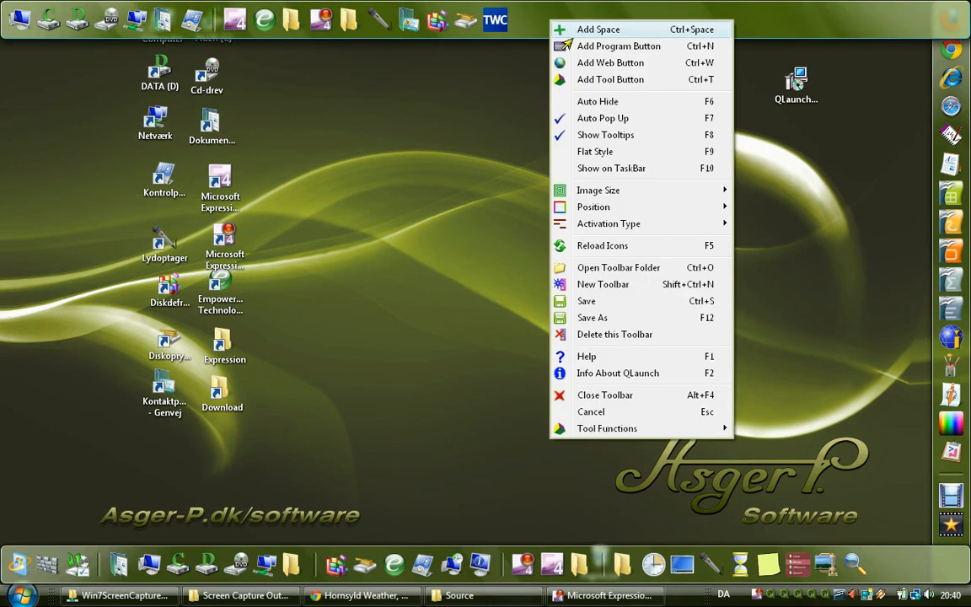
left_click(594, 83)
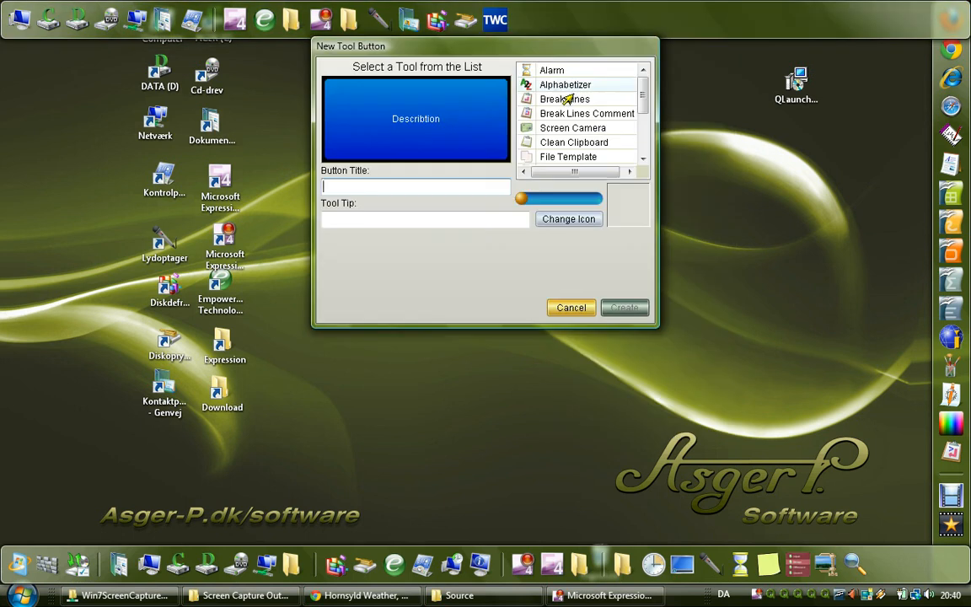
left_click(547, 73)
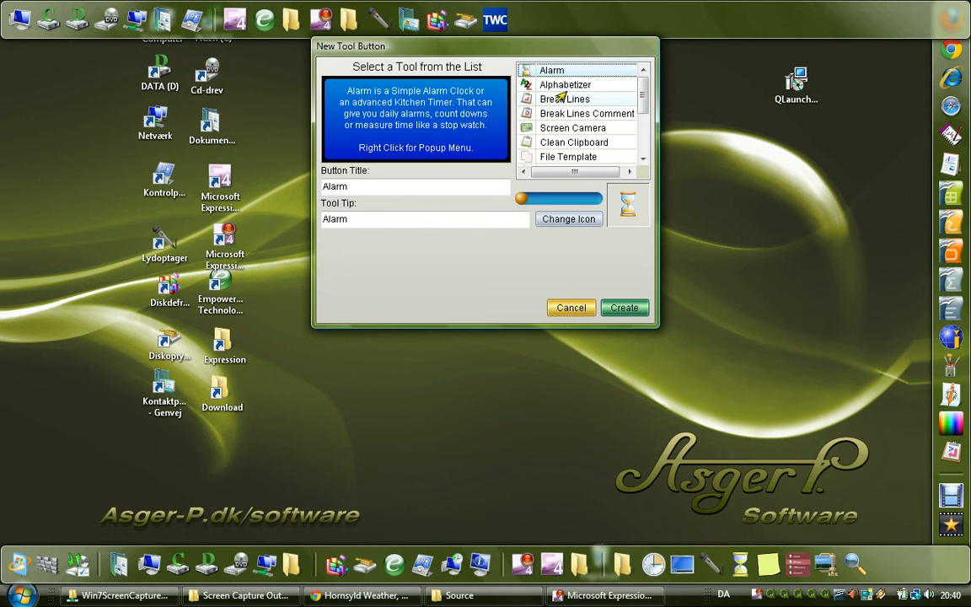
left_click(553, 87)
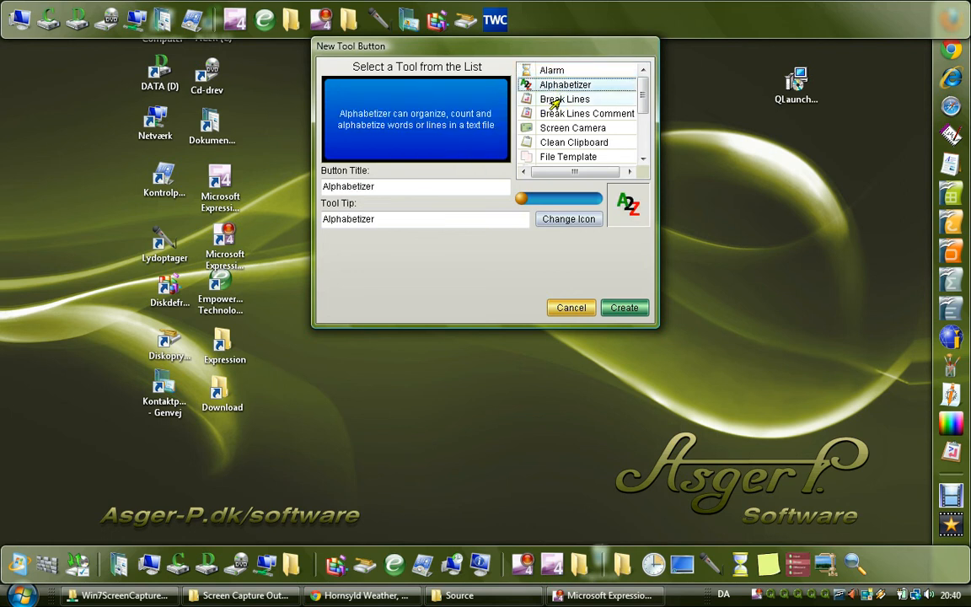
left_click(553, 100)
left_click(566, 113)
left_click(561, 126)
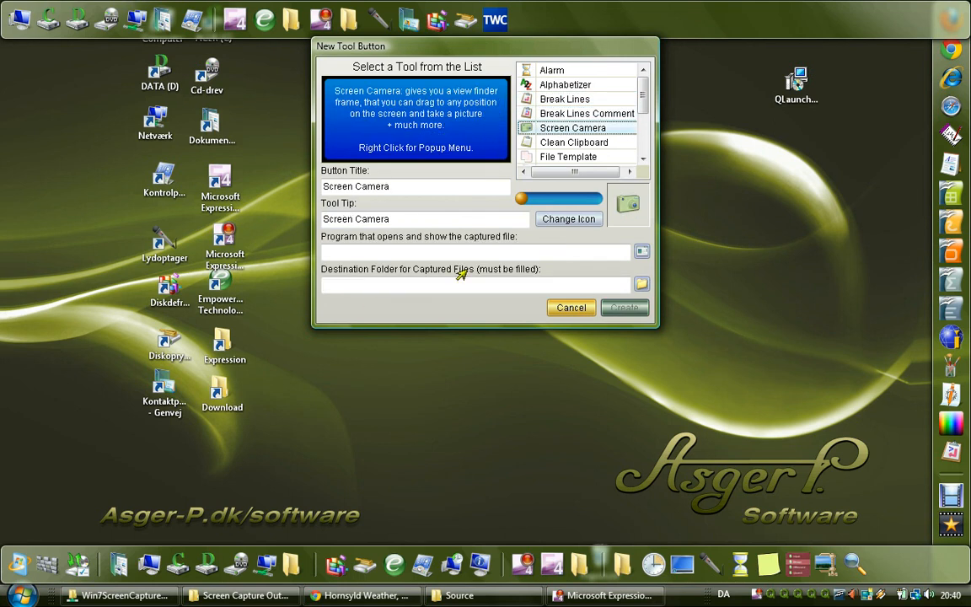
key("Down")
key("Down")
key("Down")
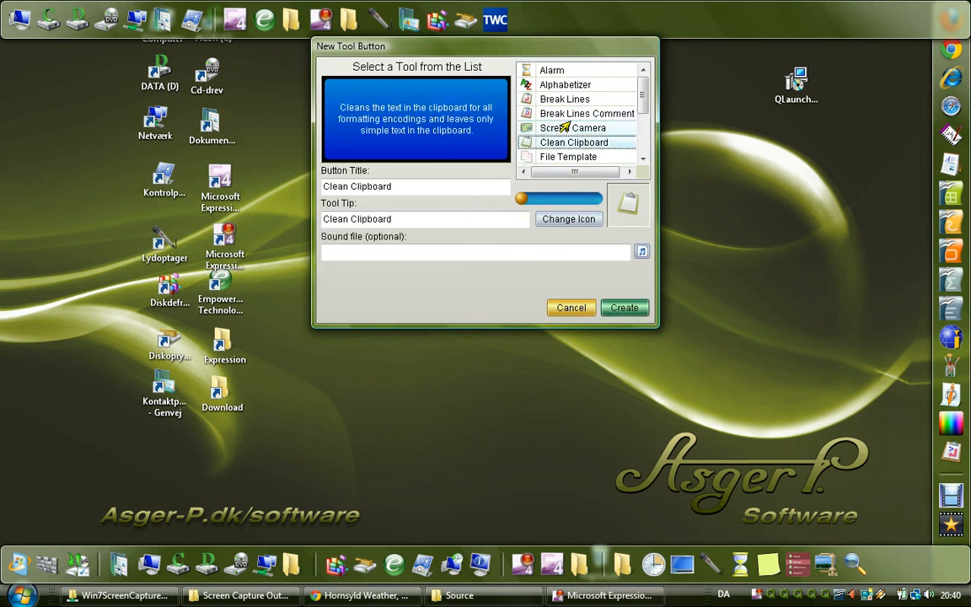
key("Down")
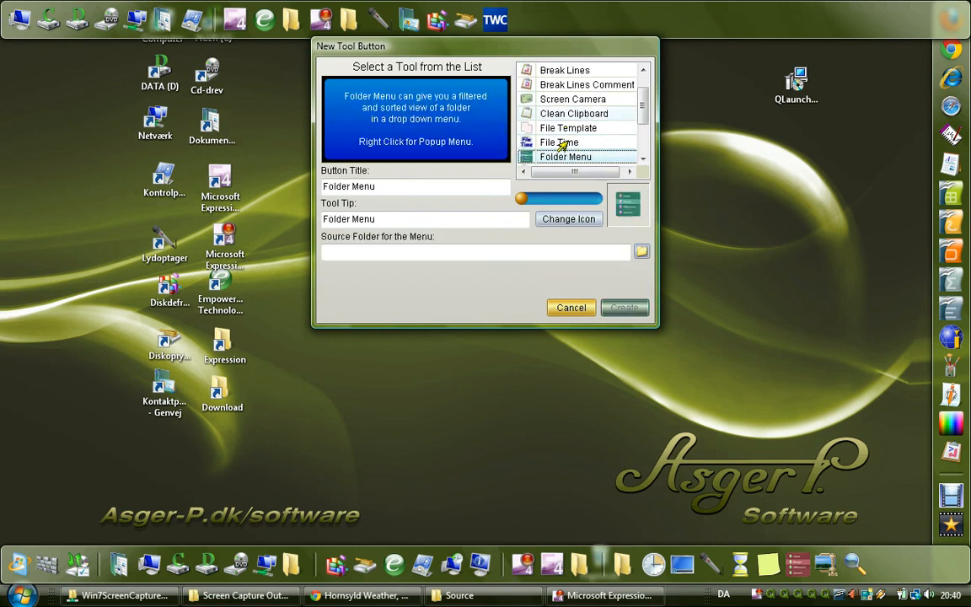
Choose Web Image from the tool list and create its button on the Demo toolbar
key("Down")
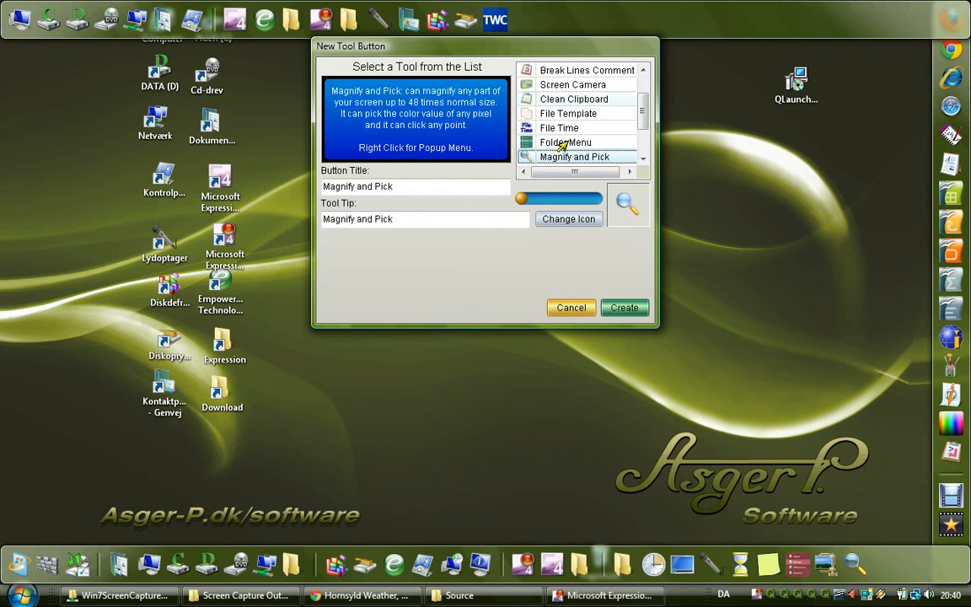
key("Down")
key("Down")
key("Down")
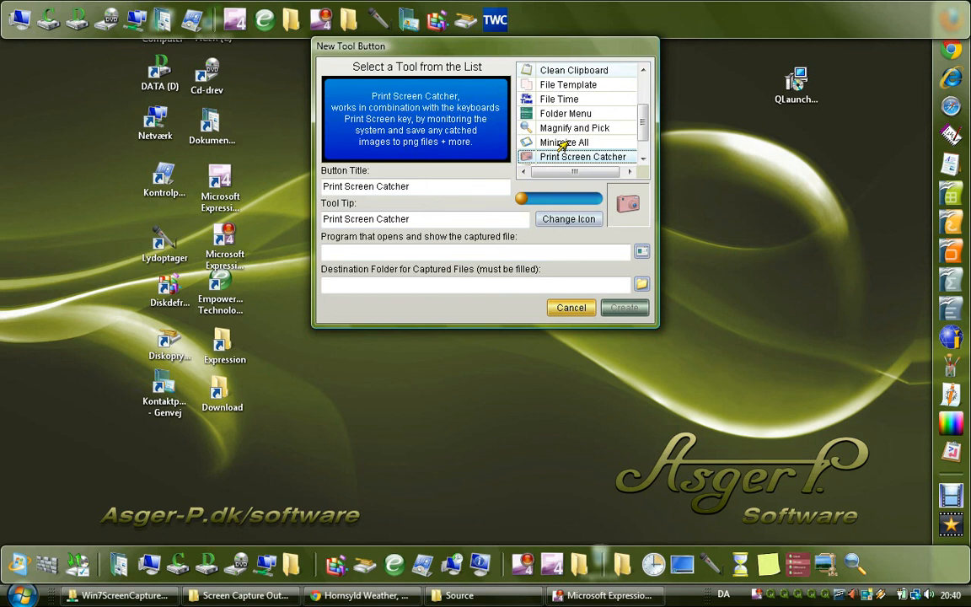
key("Down")
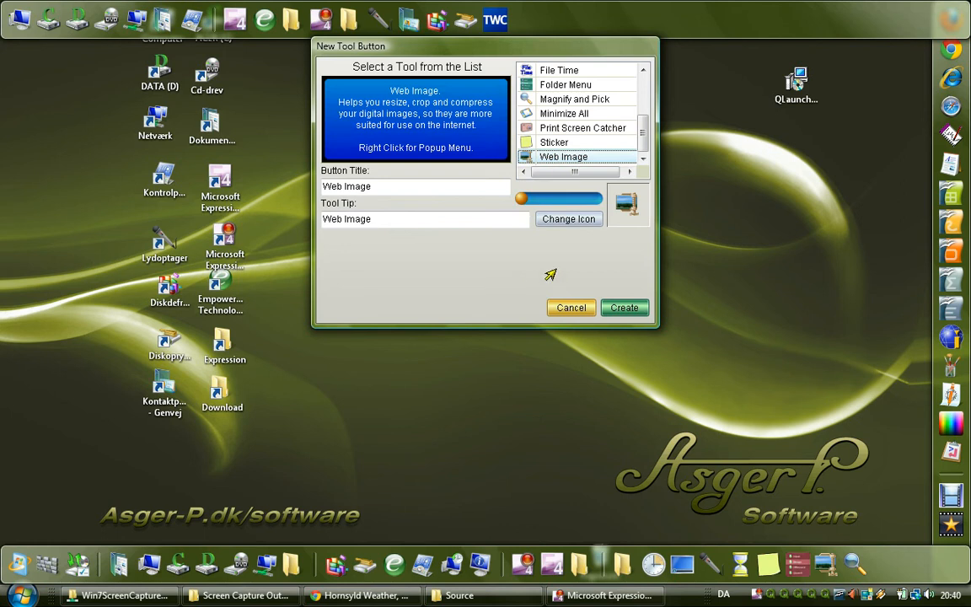
left_click(625, 308)
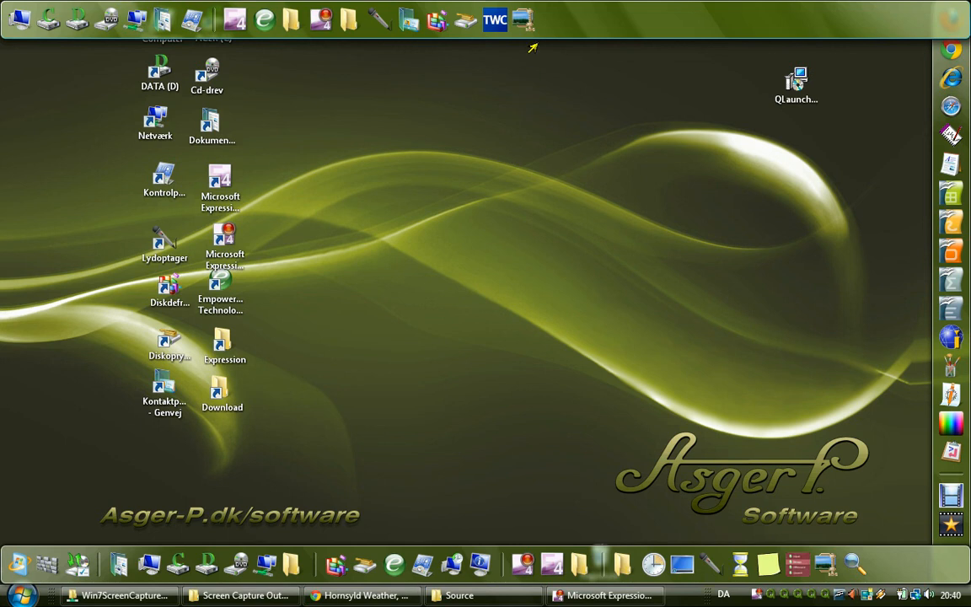
Launch the Web Image tool and load the black kitten photo from the Source folder into it
left_click(523, 18)
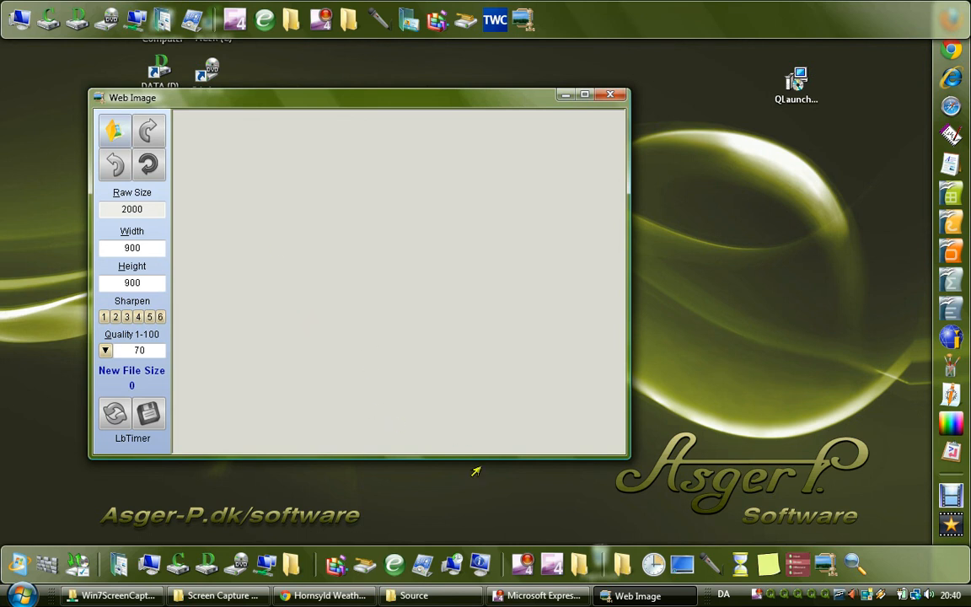
left_click(417, 595)
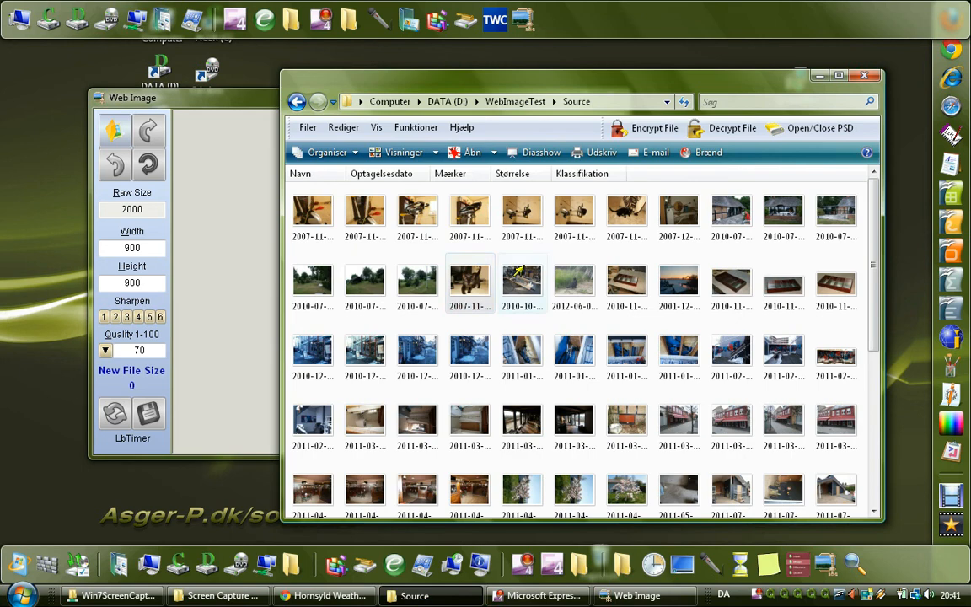
left_click_drag(474, 276, 229, 253)
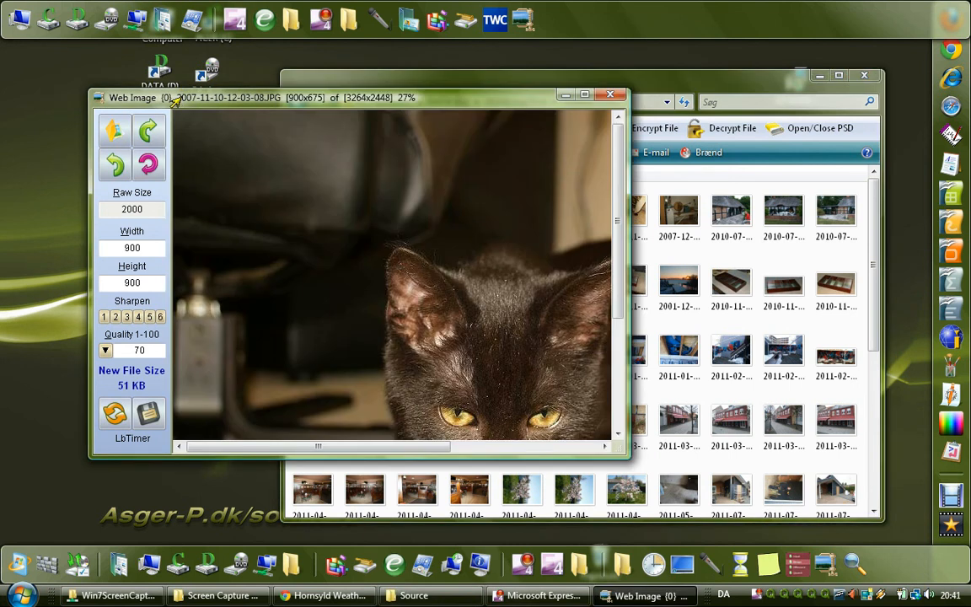
Examine the kitten photo and the quality setting in Web Image, and close the tool
scroll(350, 243, "down", 2)
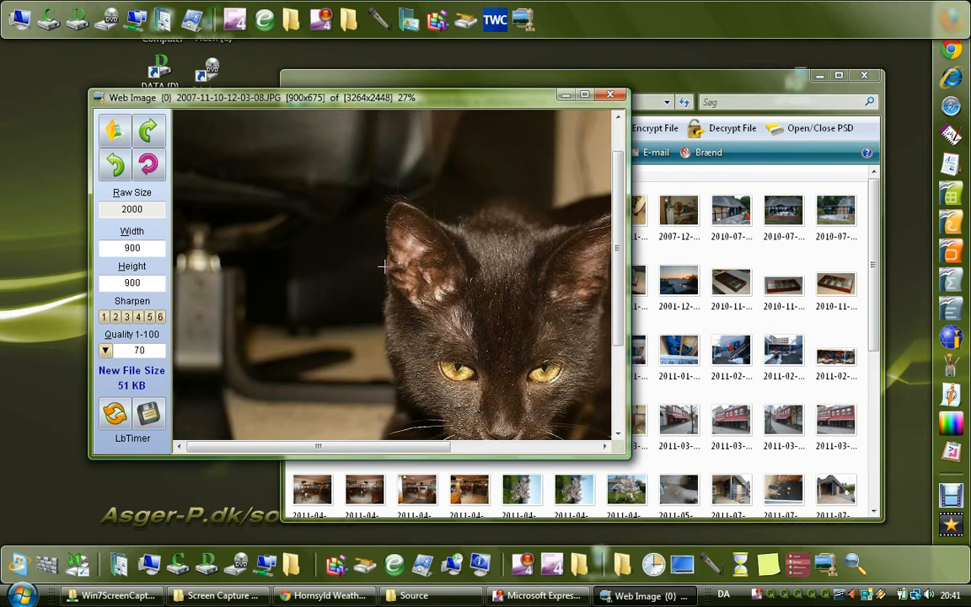
left_click_drag(329, 446, 422, 446)
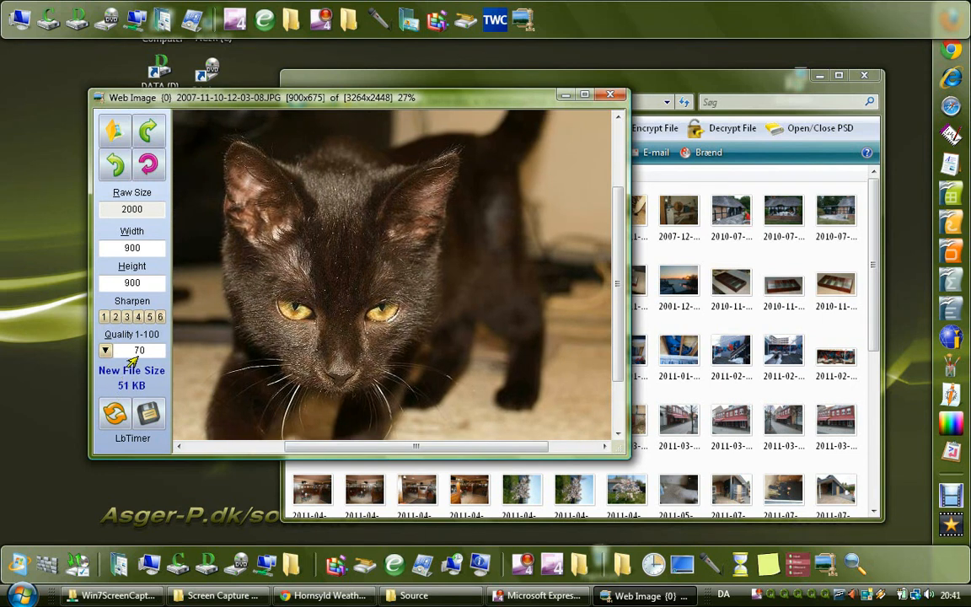
mouse_move(131, 334)
left_click(604, 98)
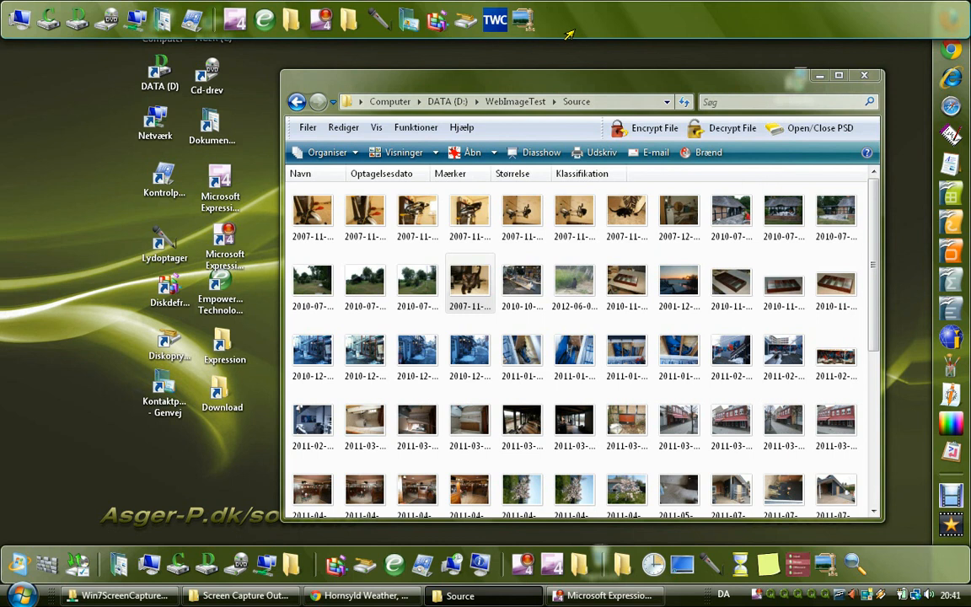
Move the Web Image button in between the program buttons of the Demo toolbar and back to the end, after TWC
left_click(523, 21)
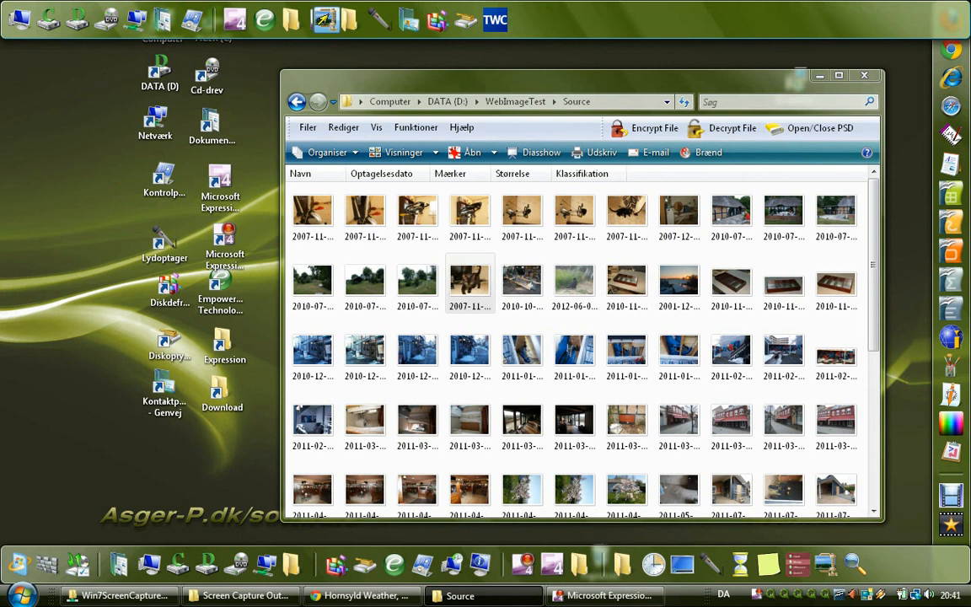
left_click_drag(392, 18, 520, 19)
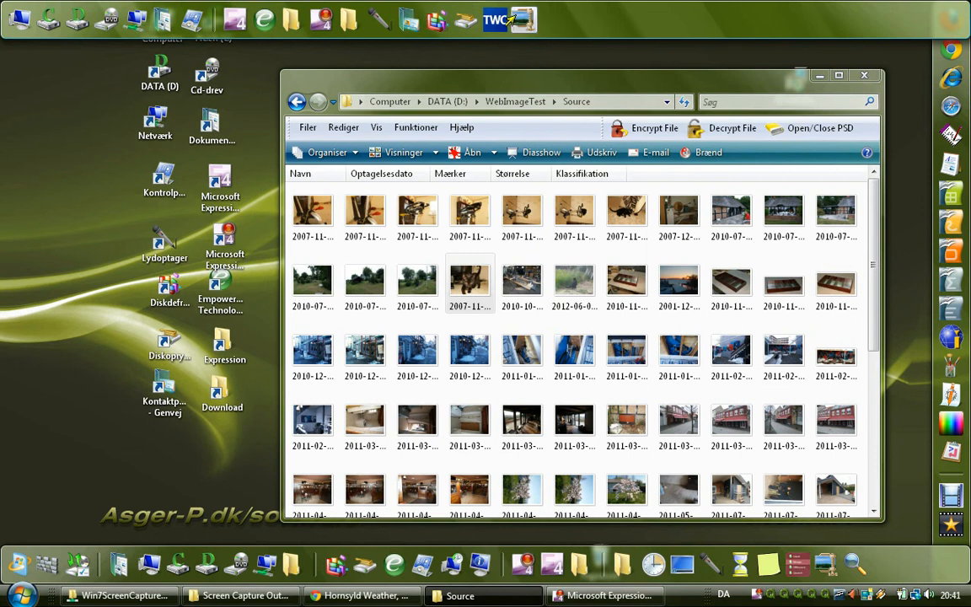